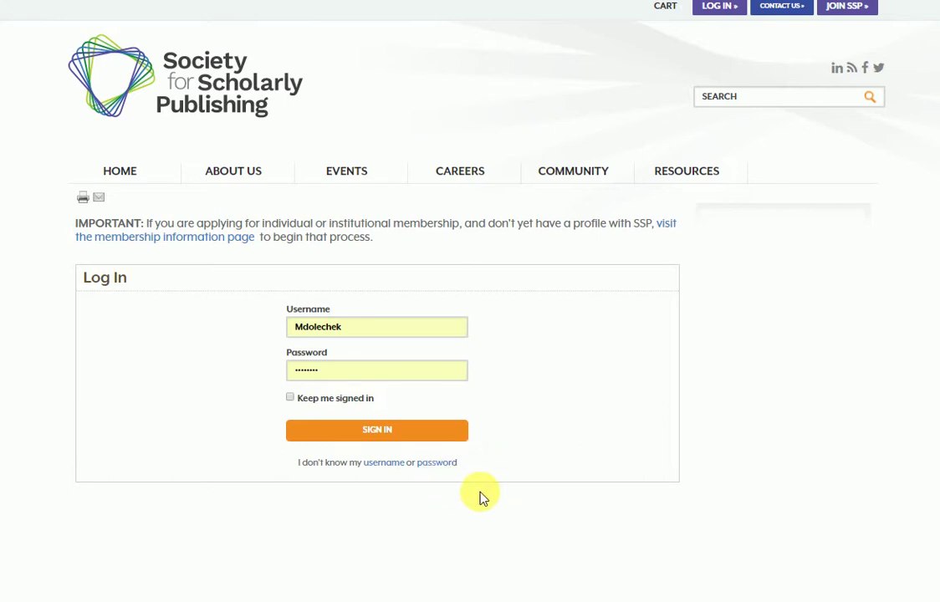
Step: Sign in with the prefilled account credentials and look over the Community Rules and Etiquette page
click(417, 433)
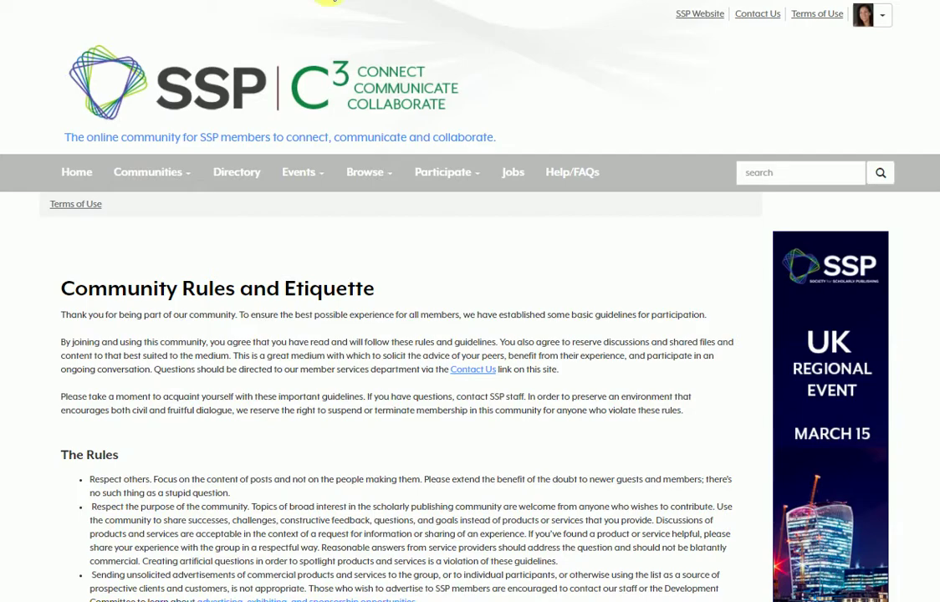
scroll(262, 250, down, 5)
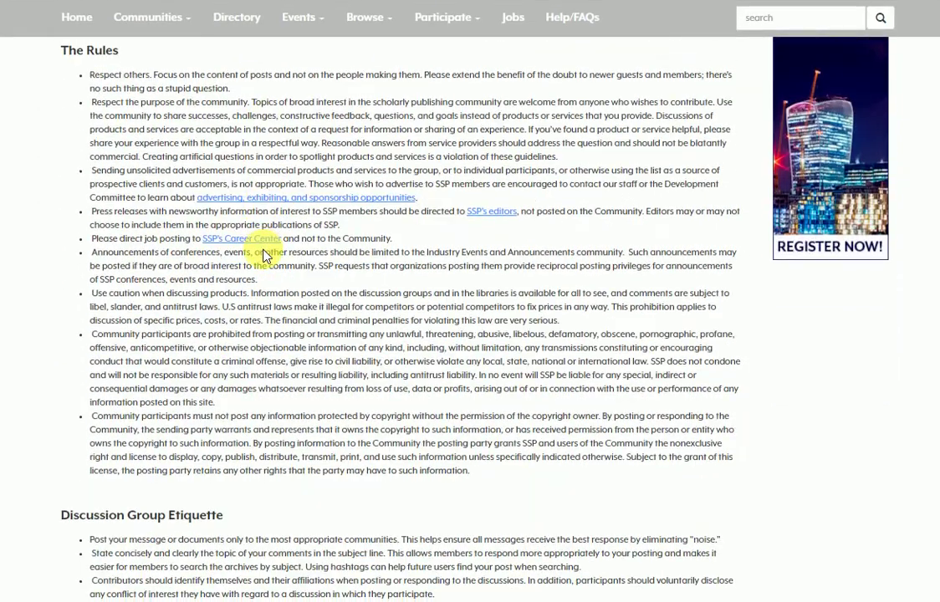
scroll(276, 249, up, 6)
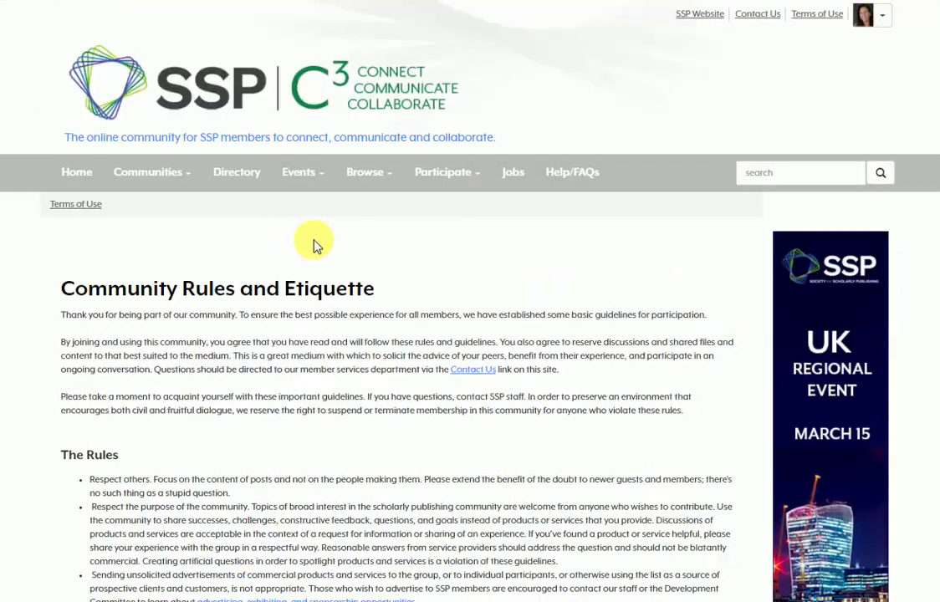
Step: Open the Help/FAQs page and look through its list of questions and answers
click(590, 176)
scroll(535, 280, down, 5)
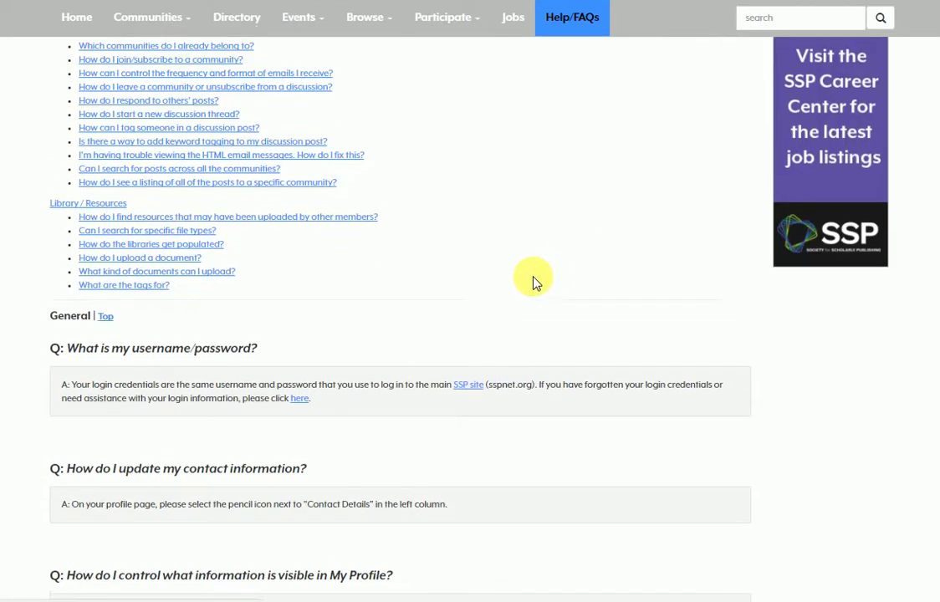
scroll(535, 280, up, 5)
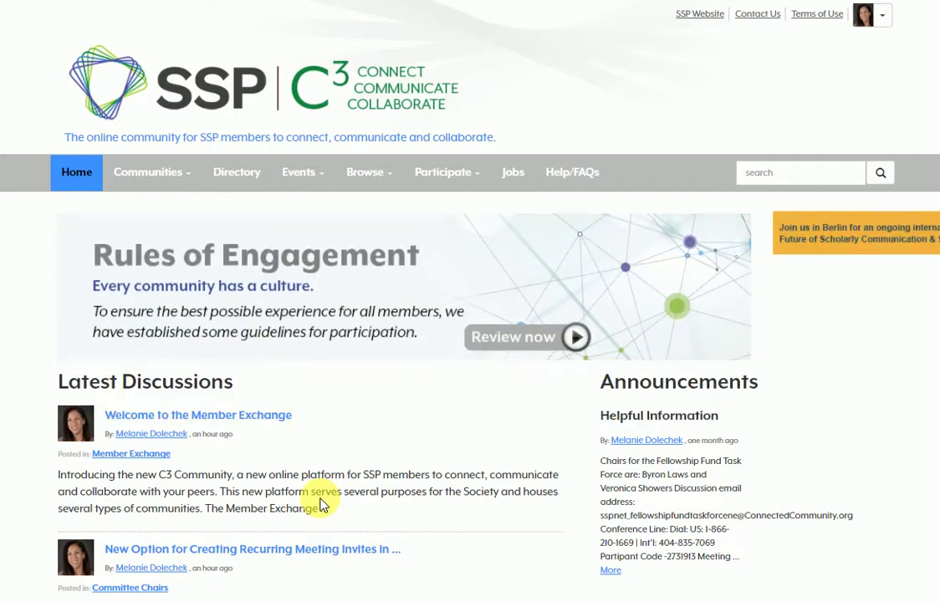
Step: Open the Member Exchange community from the list of own communities and look over its home page
click(167, 175)
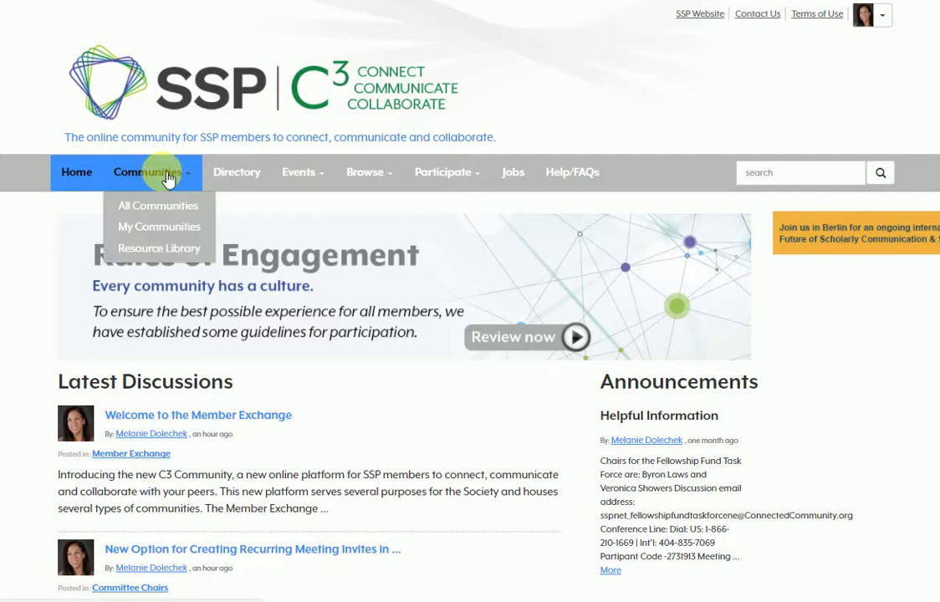
click(147, 227)
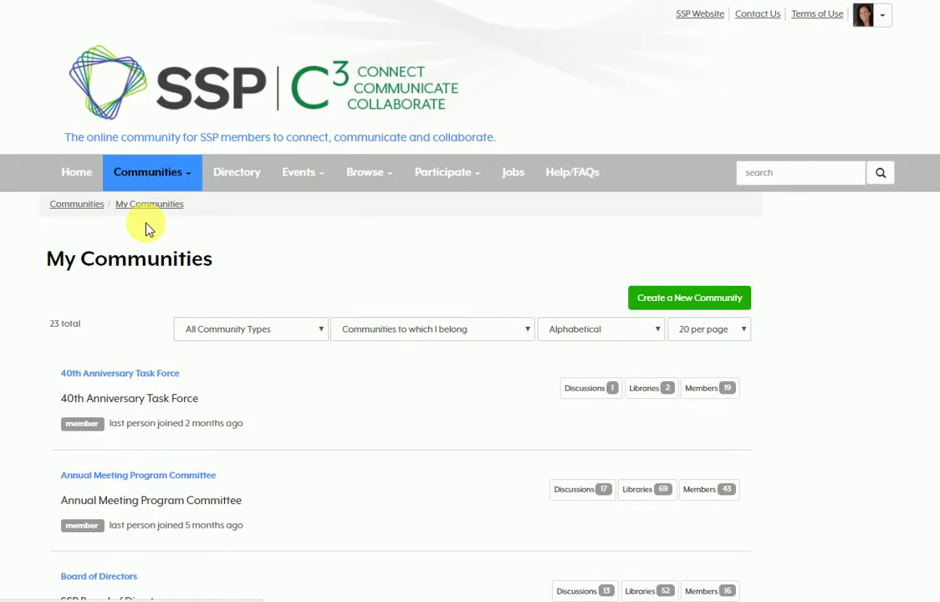
scroll(211, 379, down, 1)
scroll(213, 375, down, 5)
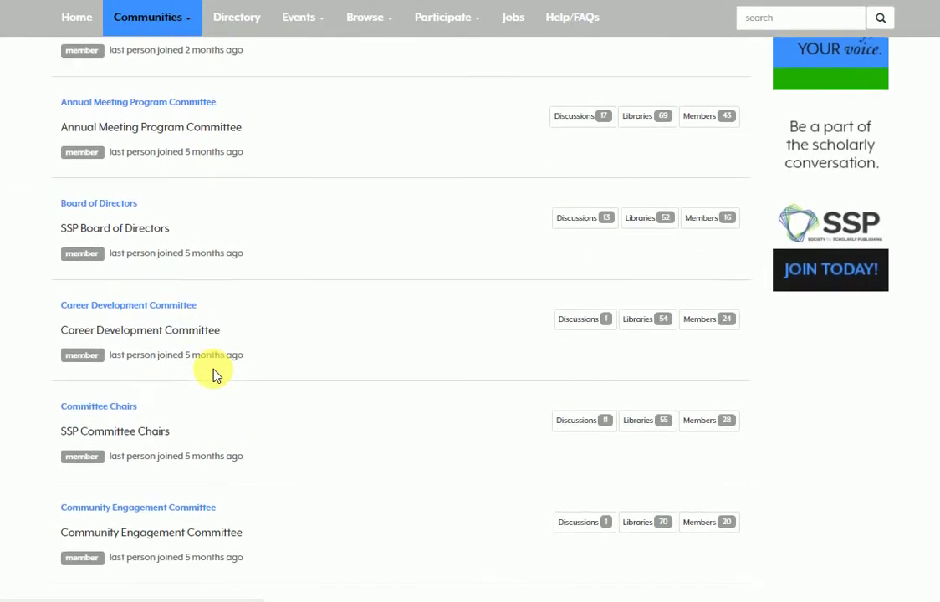
scroll(213, 374, down, 8)
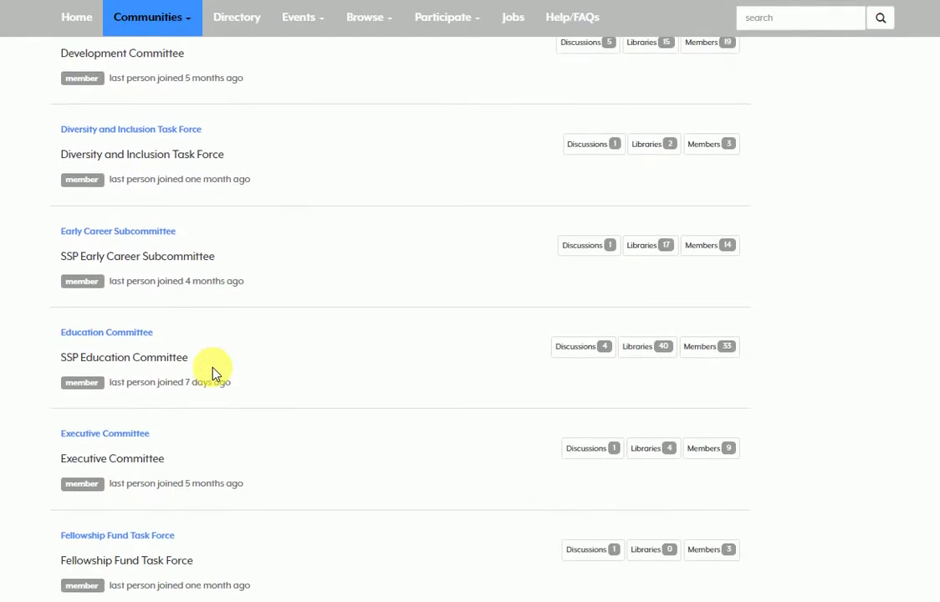
scroll(213, 372, down, 2)
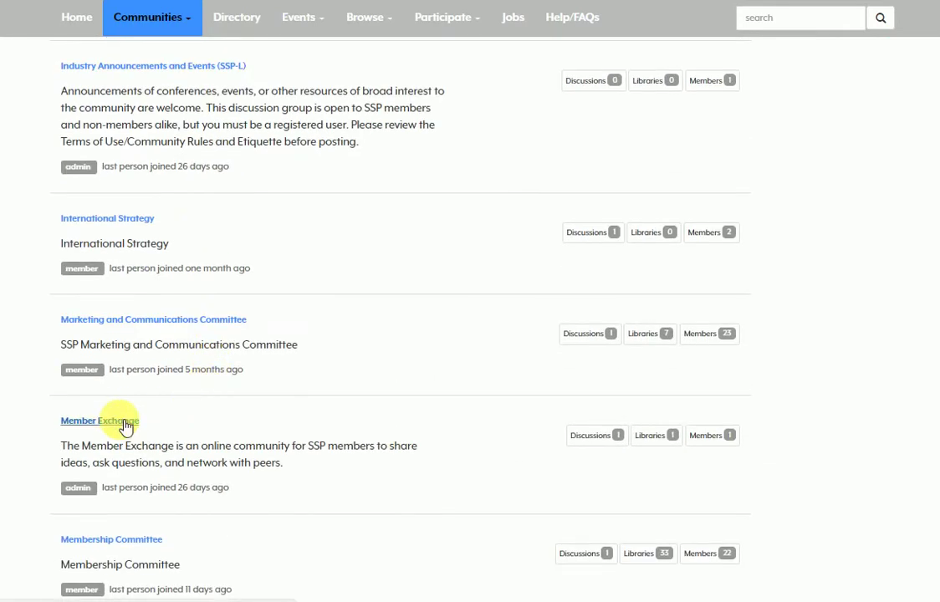
click(125, 426)
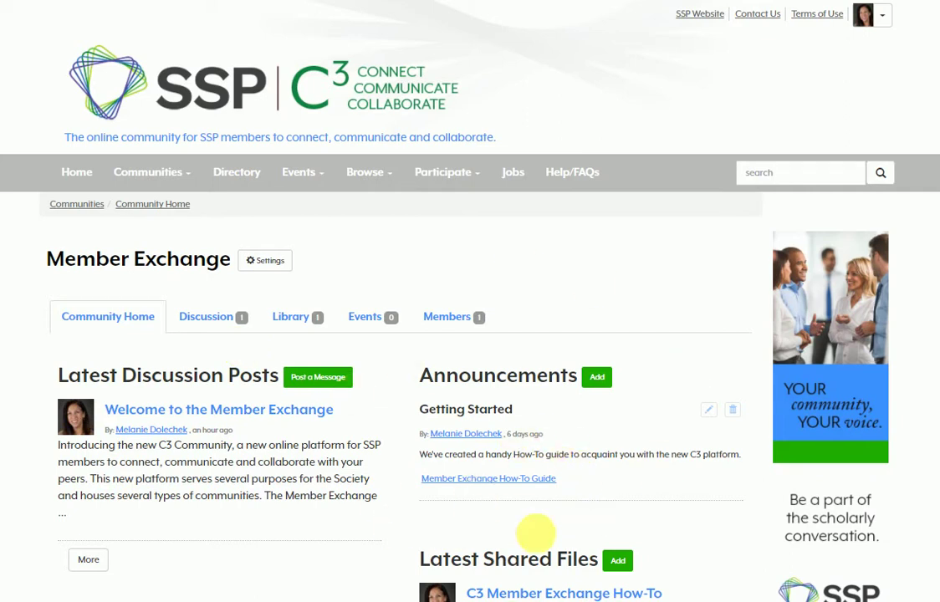
scroll(537, 535, down, 3)
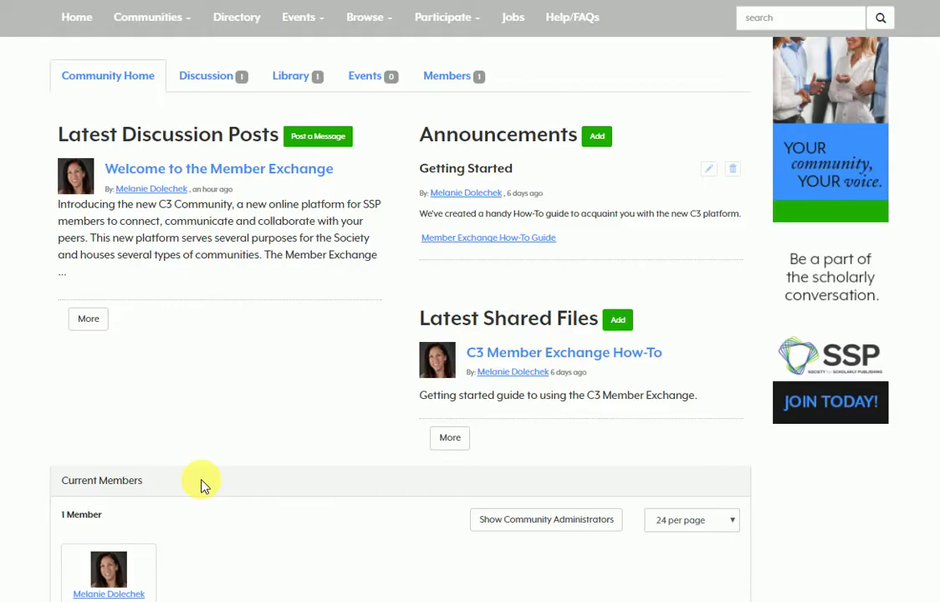
scroll(203, 483, up, 3)
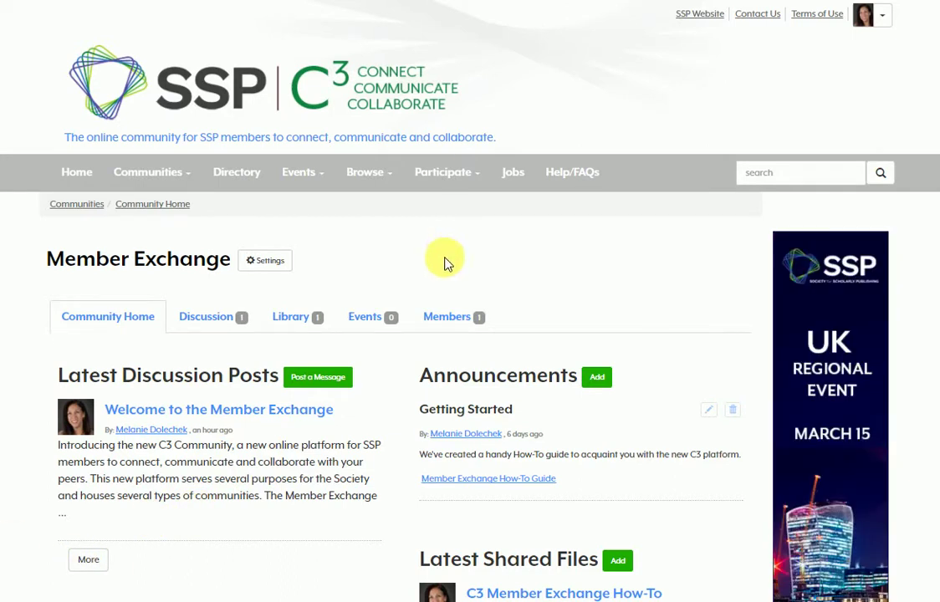
Step: Open the community's member list and look through the member entries and search fields
click(454, 316)
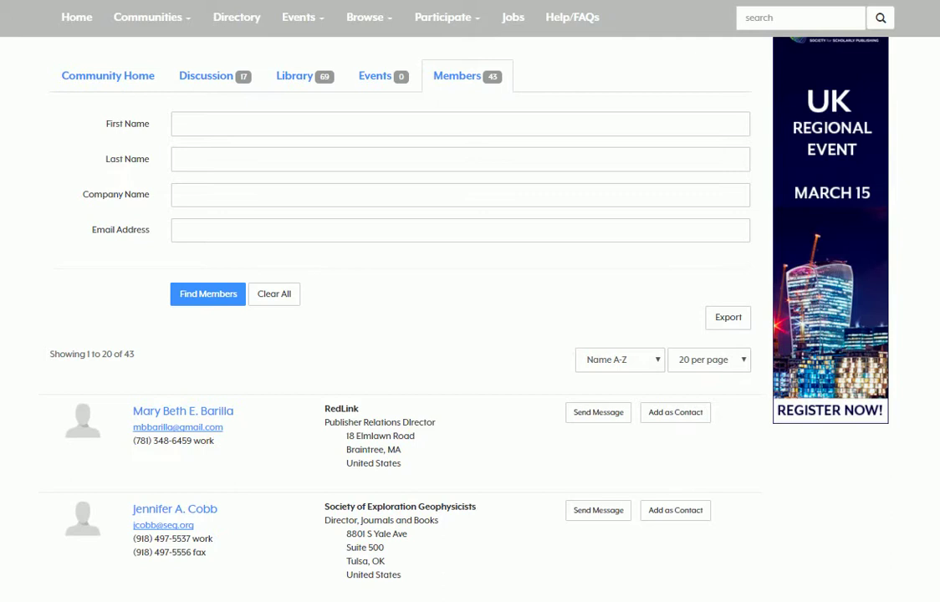
scroll(289, 55, down, 5)
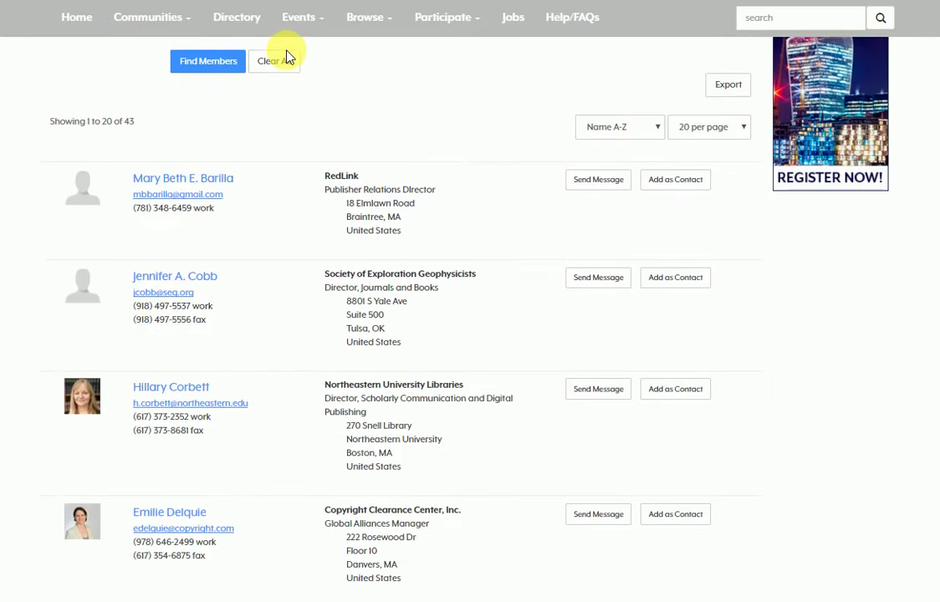
scroll(286, 55, up, 4)
scroll(286, 56, up, 1)
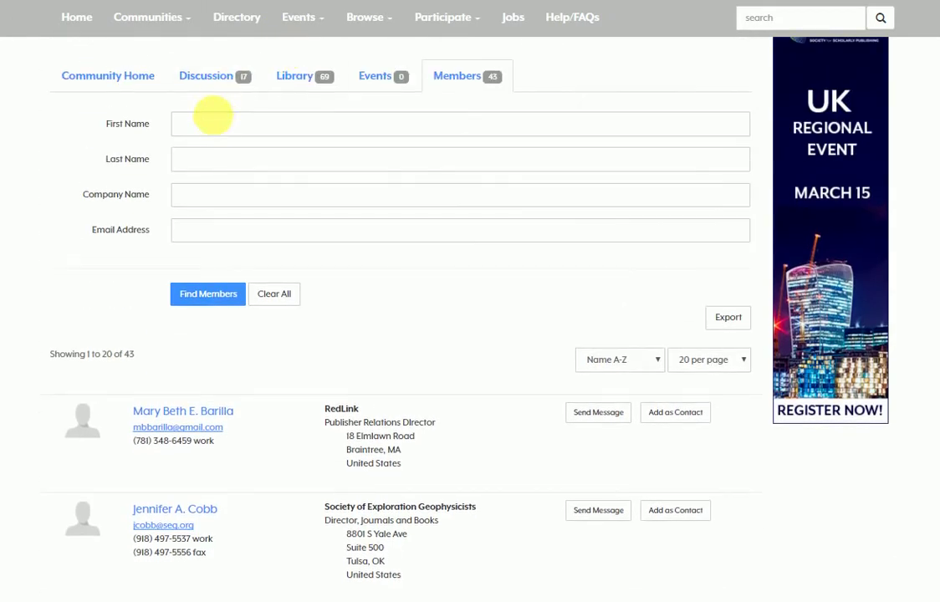
click(219, 123)
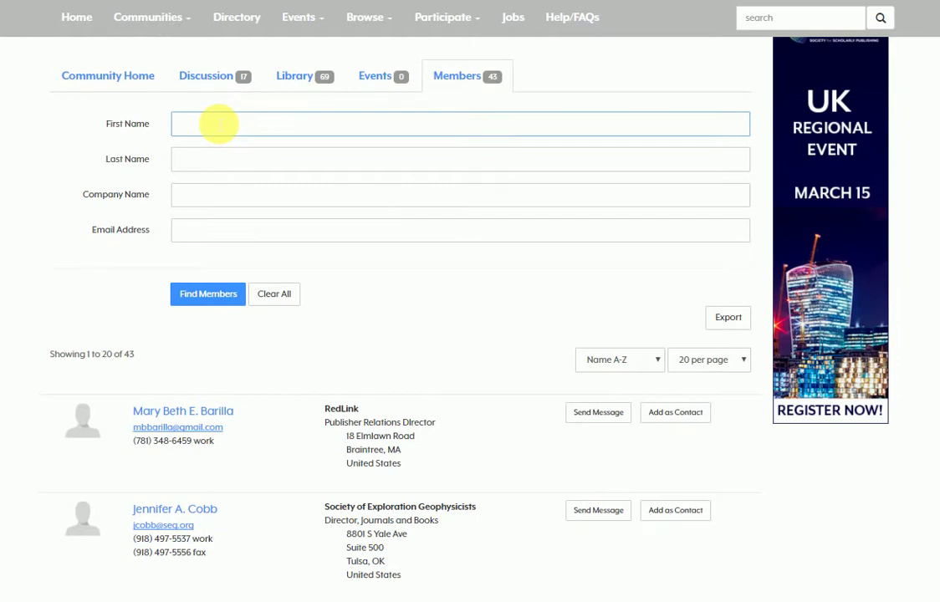
text(name)
drag(215, 124, 172, 122)
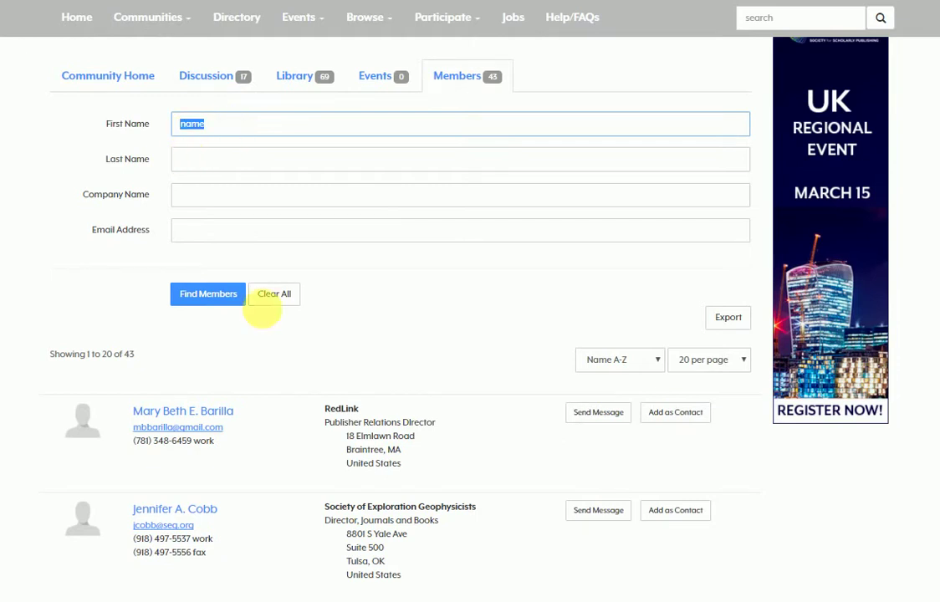
click(272, 295)
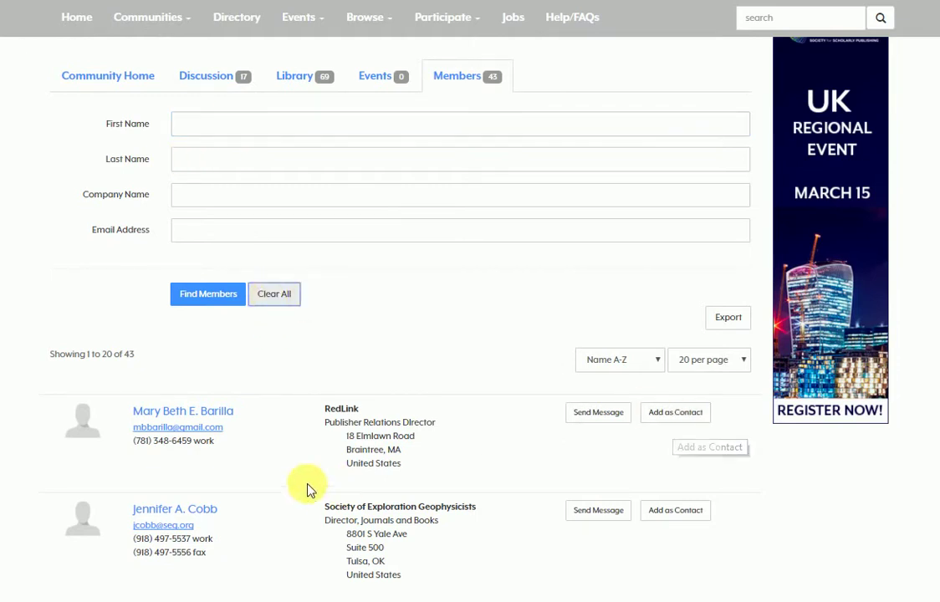
Step: Open the profile of the first person in the member list to view the contact details
mouse_move(204, 418)
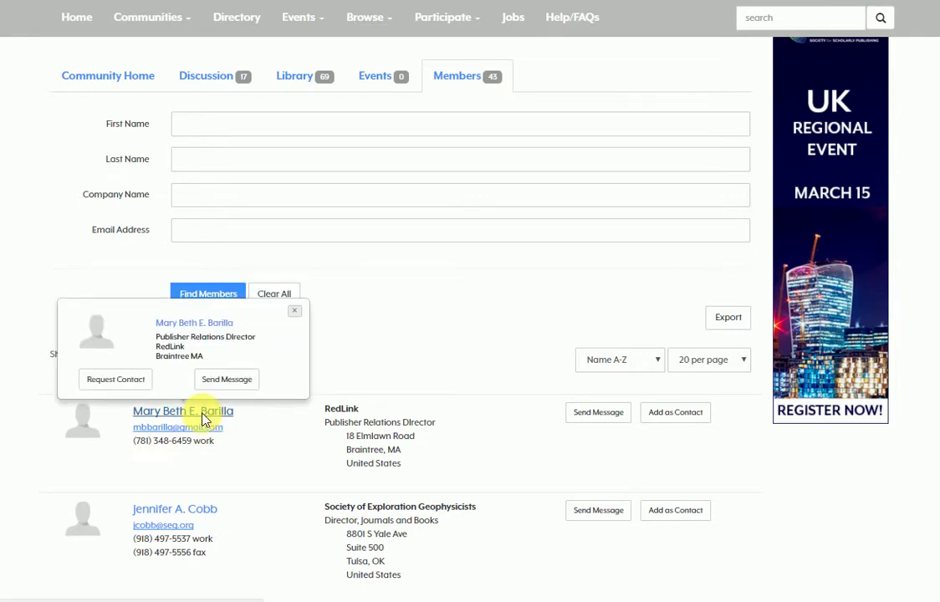
click(205, 414)
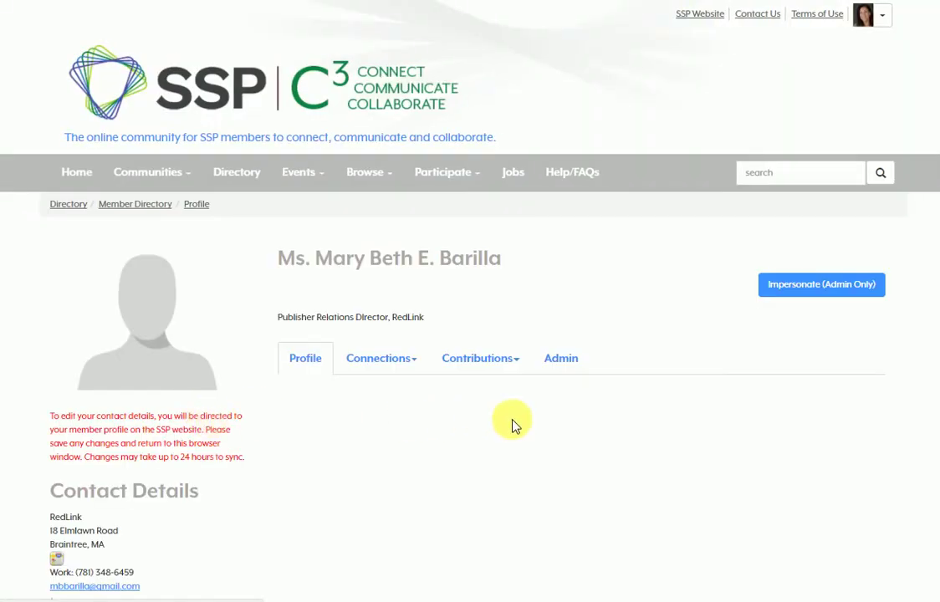
scroll(514, 425, down, 1)
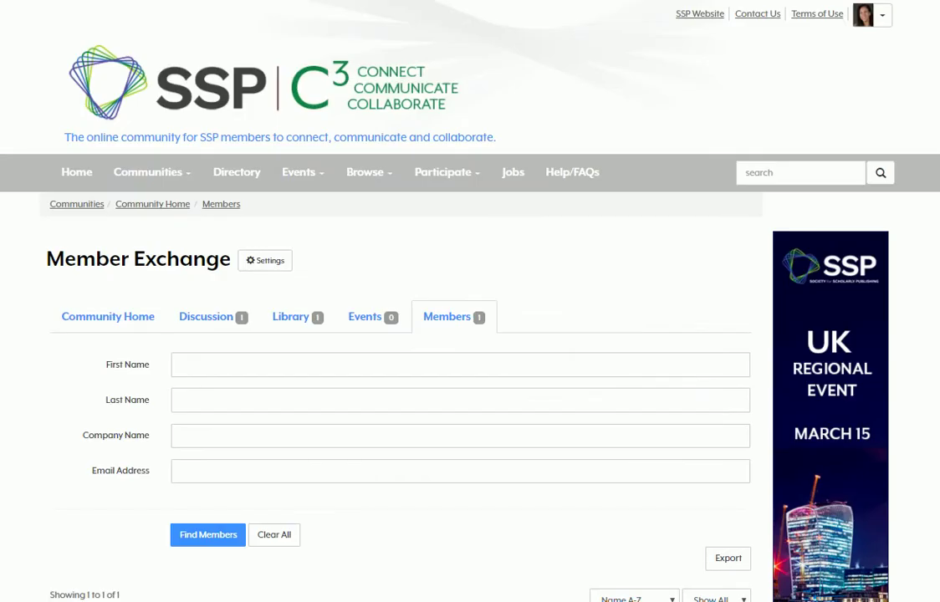
Step: Open the "Welcome to the Member Exchange" thread in the Member Exchange discussions and start a reply to the discussion
click(201, 321)
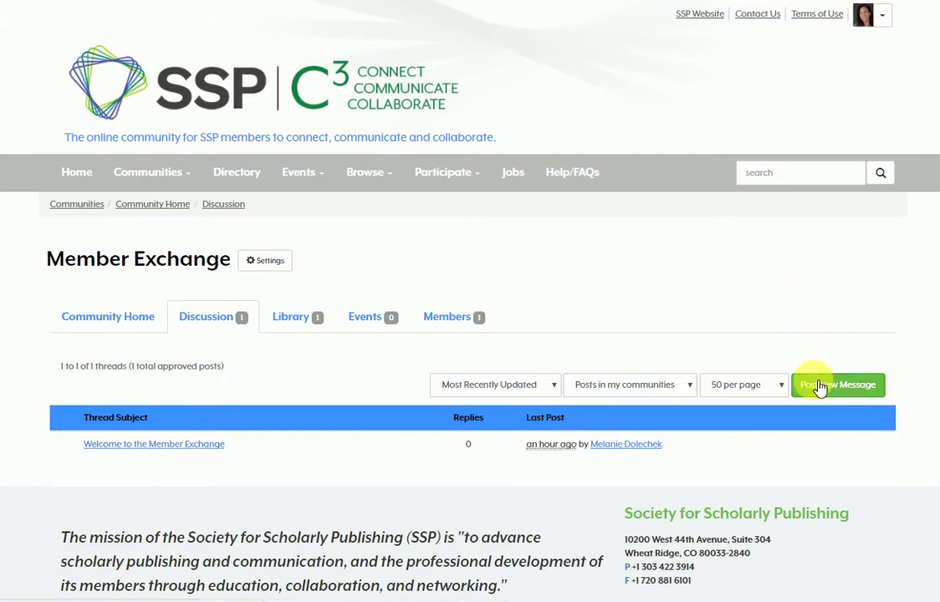
click(187, 444)
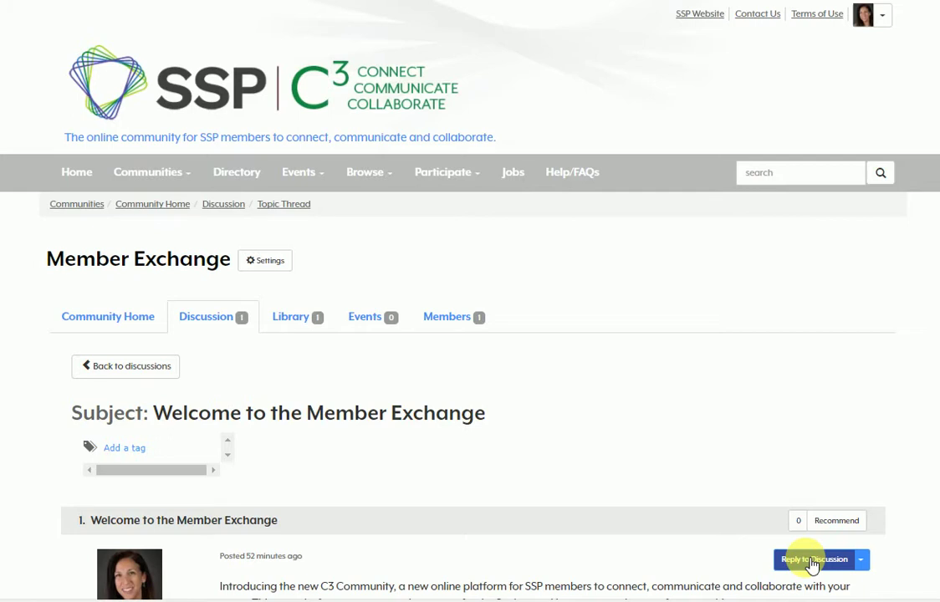
scroll(779, 527, down, 3)
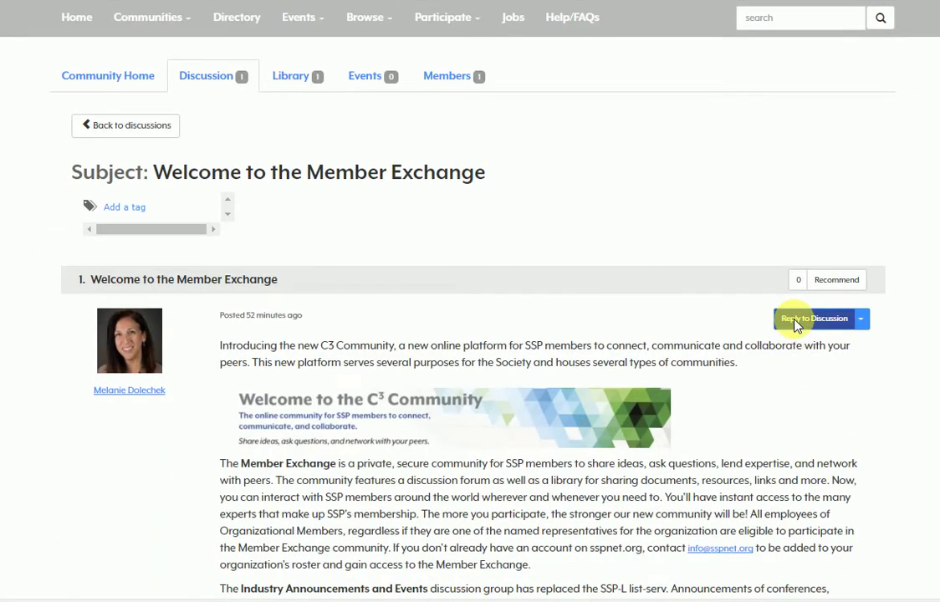
click(796, 323)
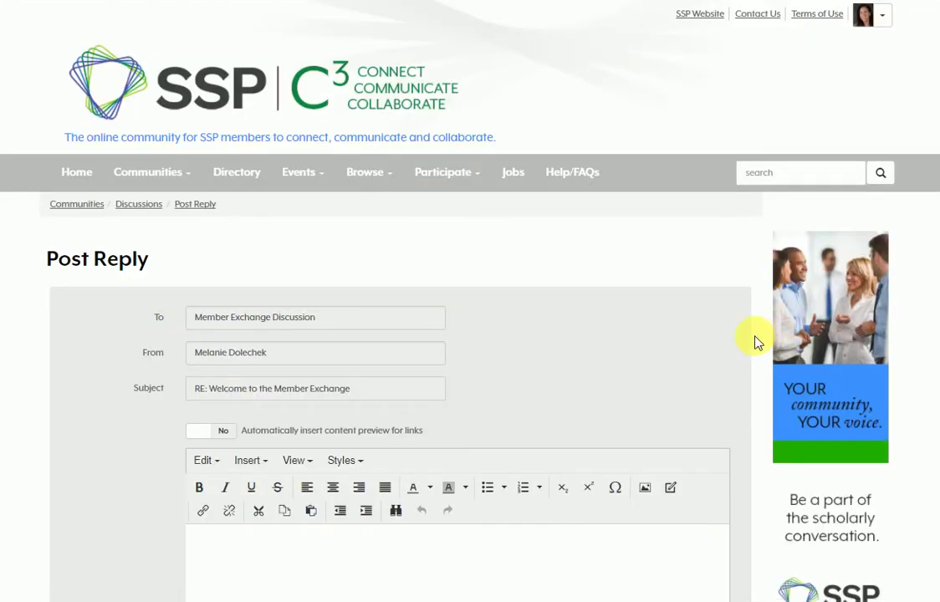
Step: Mention a member in the reply body with @ and the first name, choosing the suggested entry that has a profile photo
scroll(410, 439, down, 2)
click(279, 405)
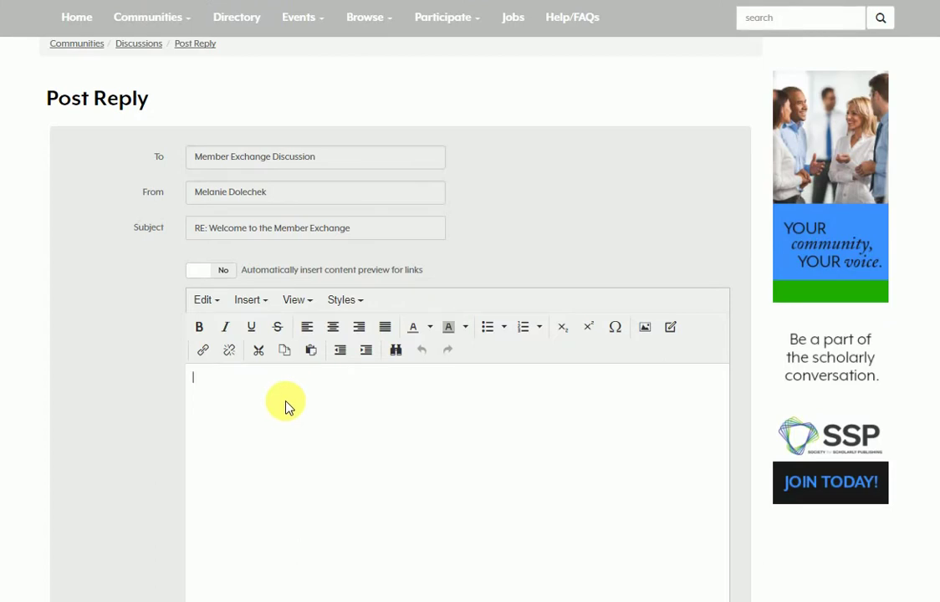
text(@H)
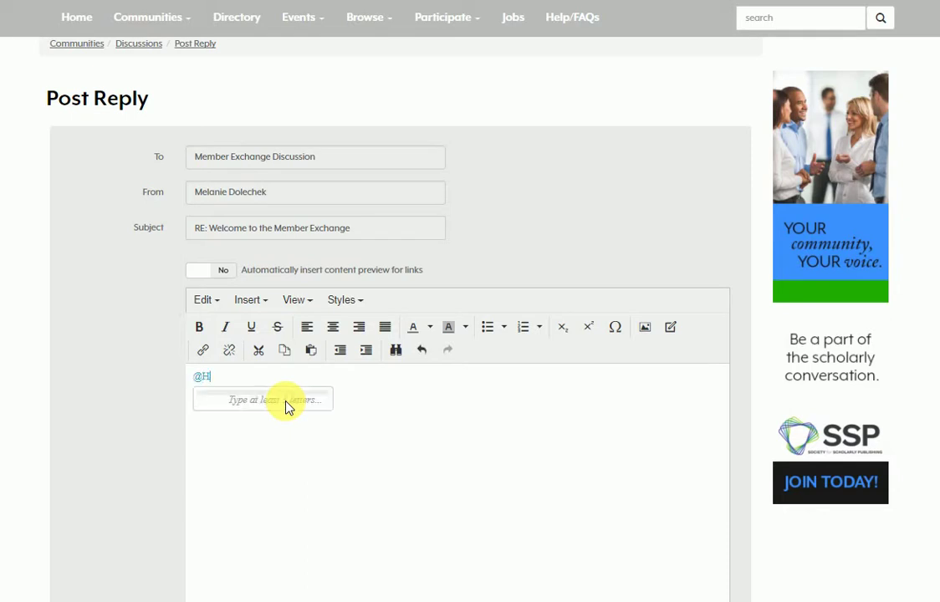
text(elen)
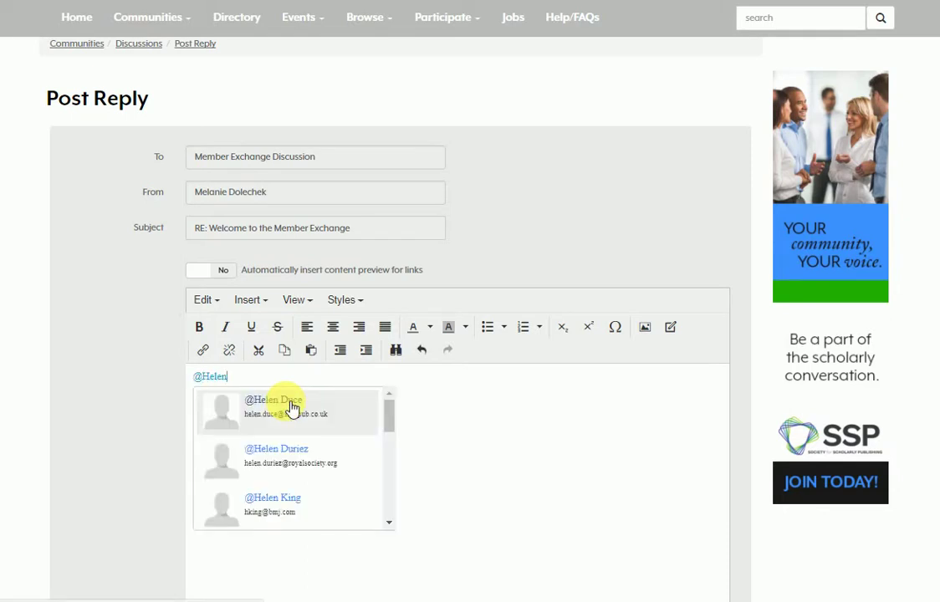
scroll(374, 434, down, 5)
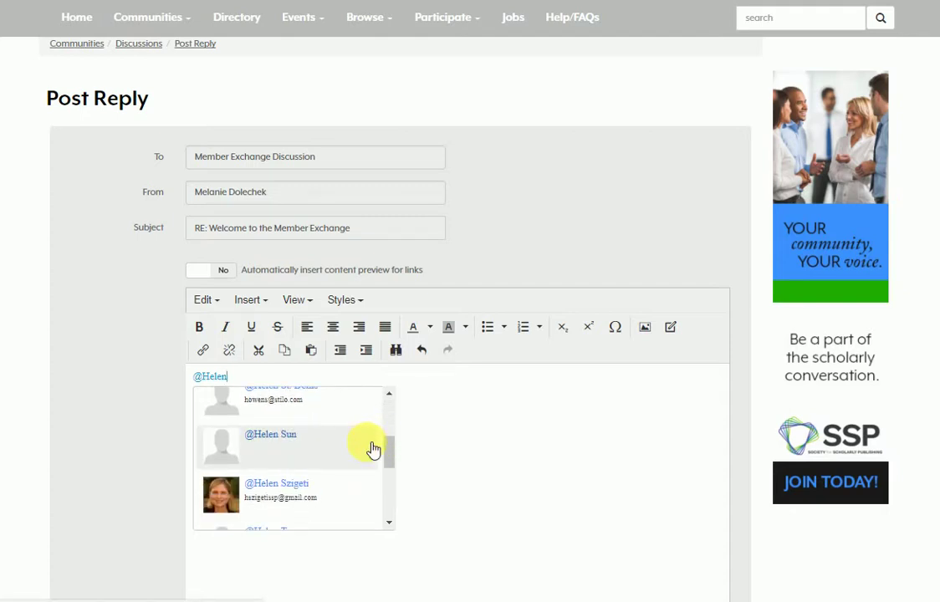
click(290, 495)
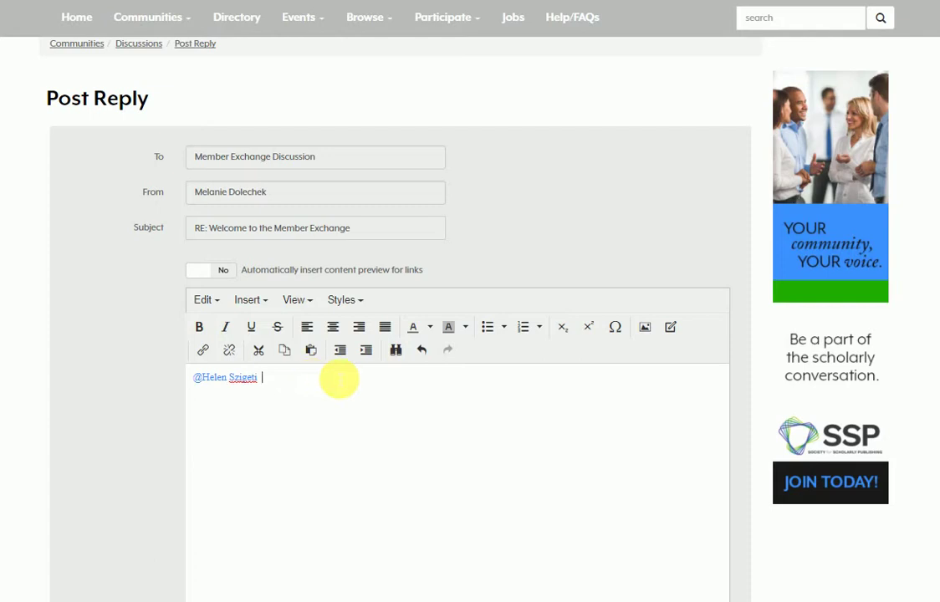
Step: Add the suggested #peerreview hashtag, the plain text #regular and the new hashtag #regulartext after the mention in the reply body
text(#peerre)
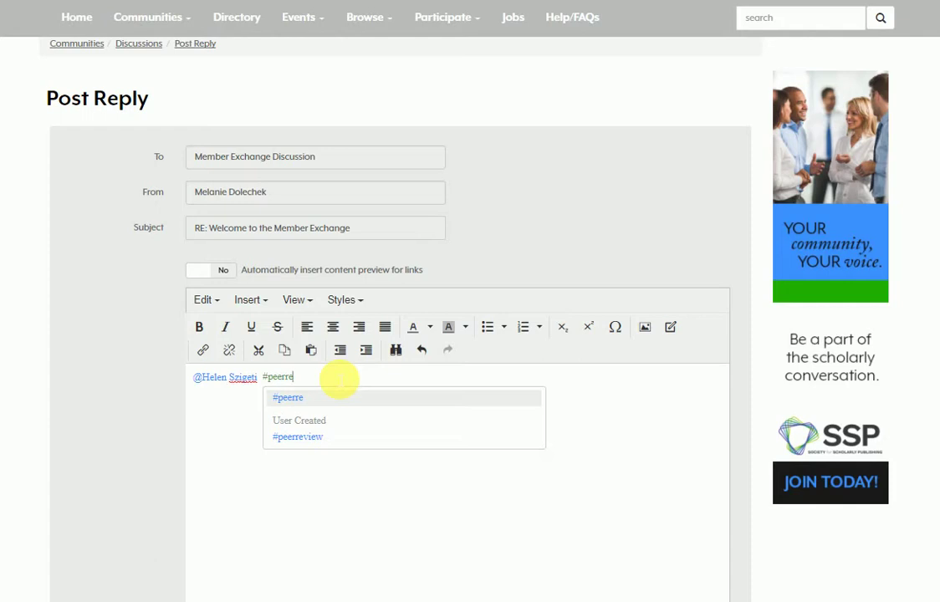
click(307, 441)
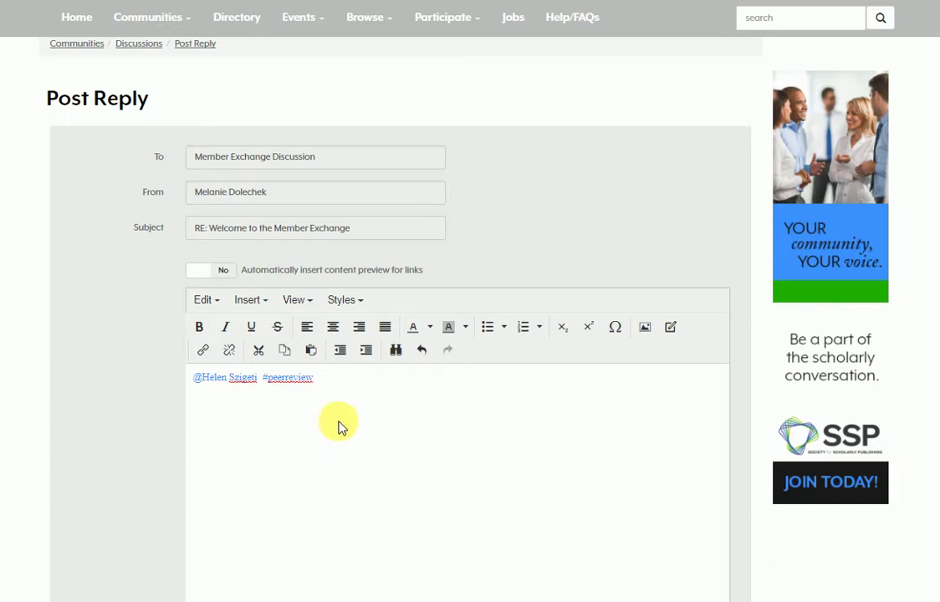
text(#regular #reg)
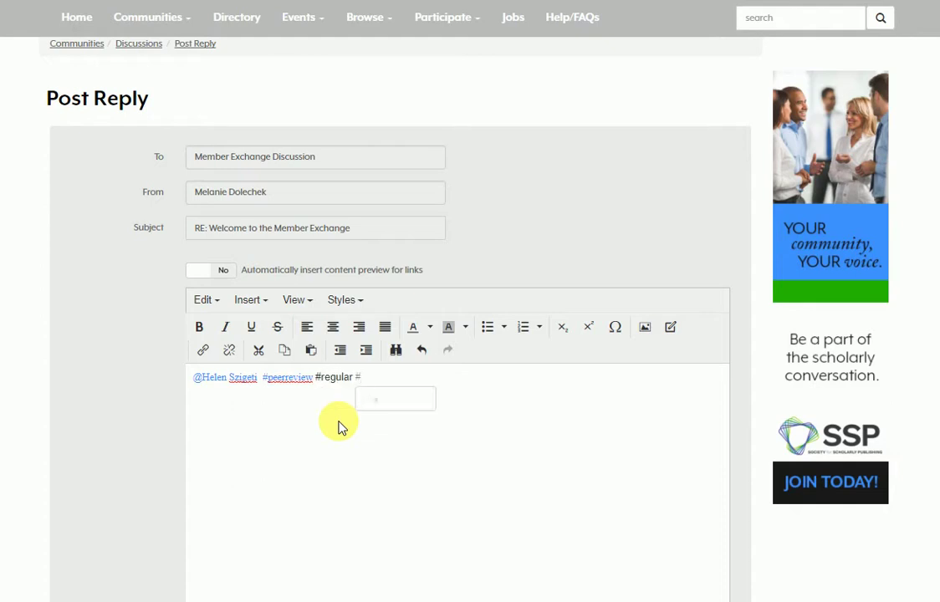
text(ulartext)
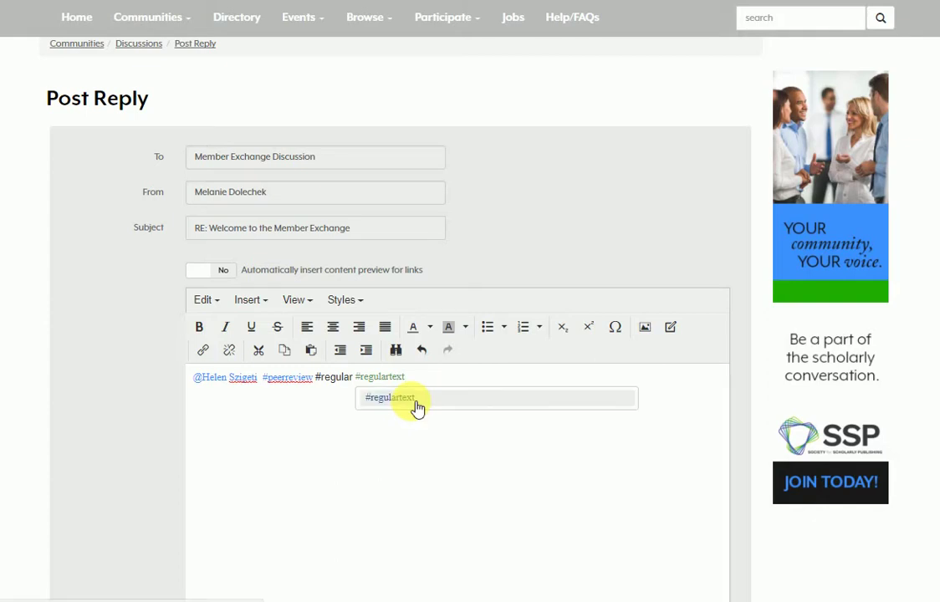
click(412, 408)
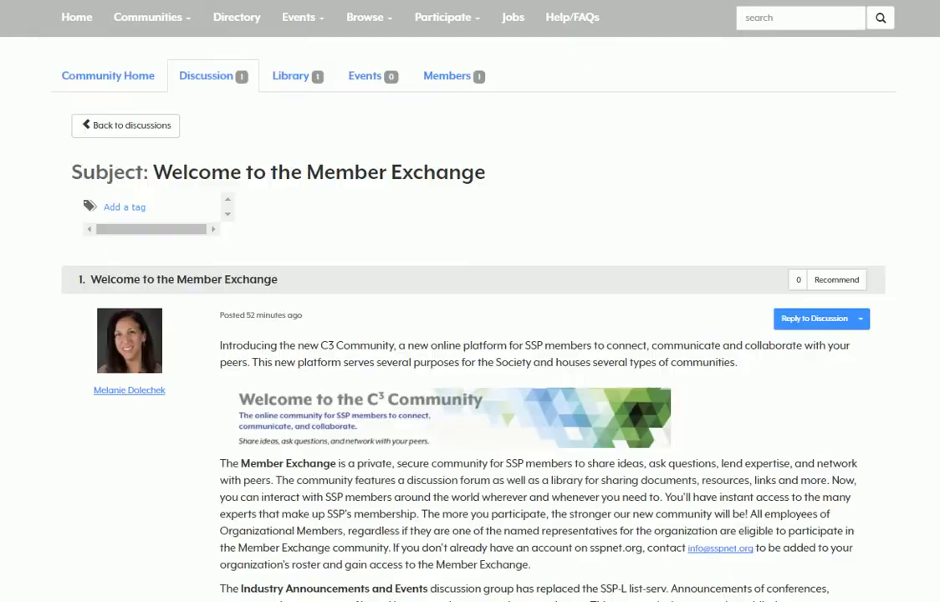
Step: Open the C3 Member Exchange How-To entry from the How-To folder in the community's library and look at its available actions
click(290, 77)
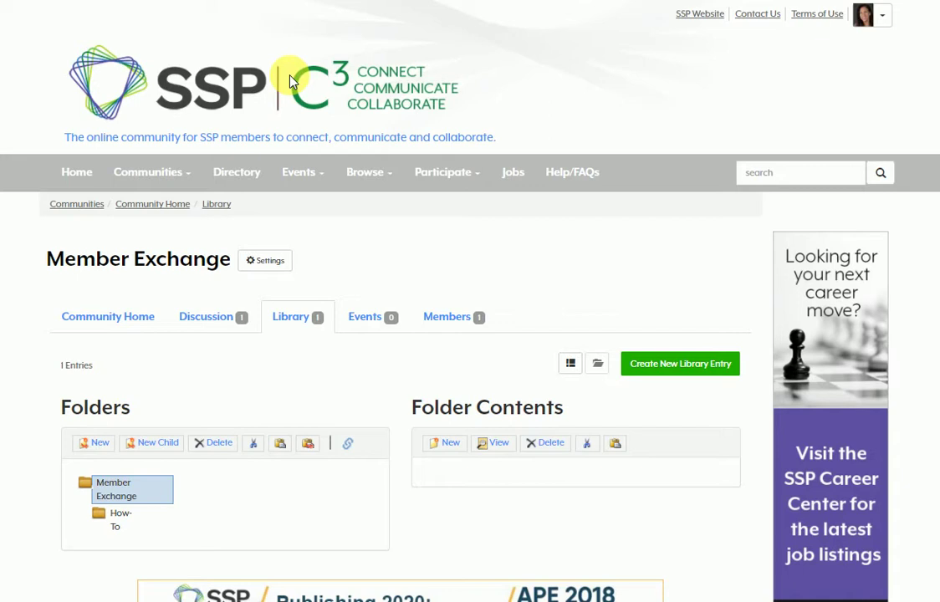
click(121, 519)
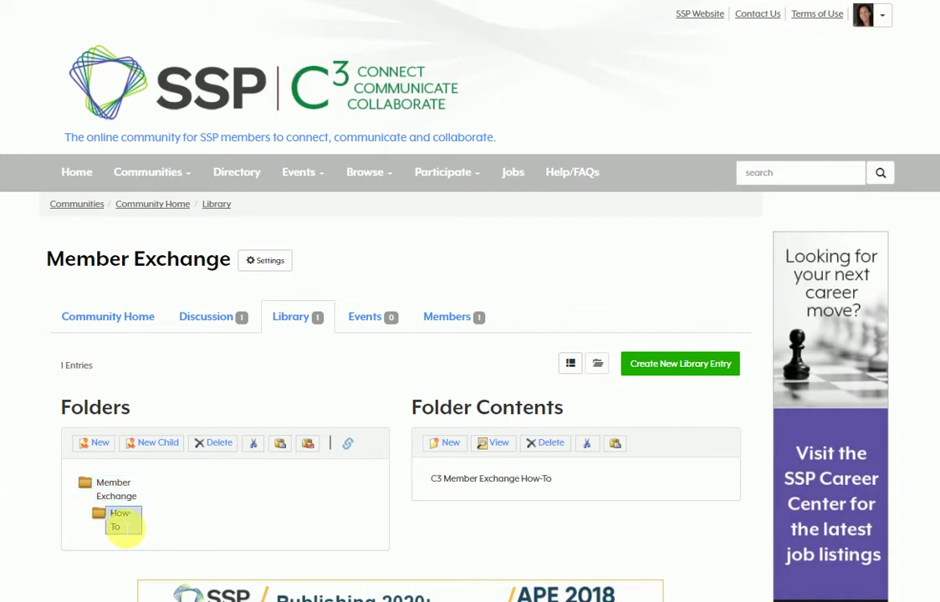
click(524, 479)
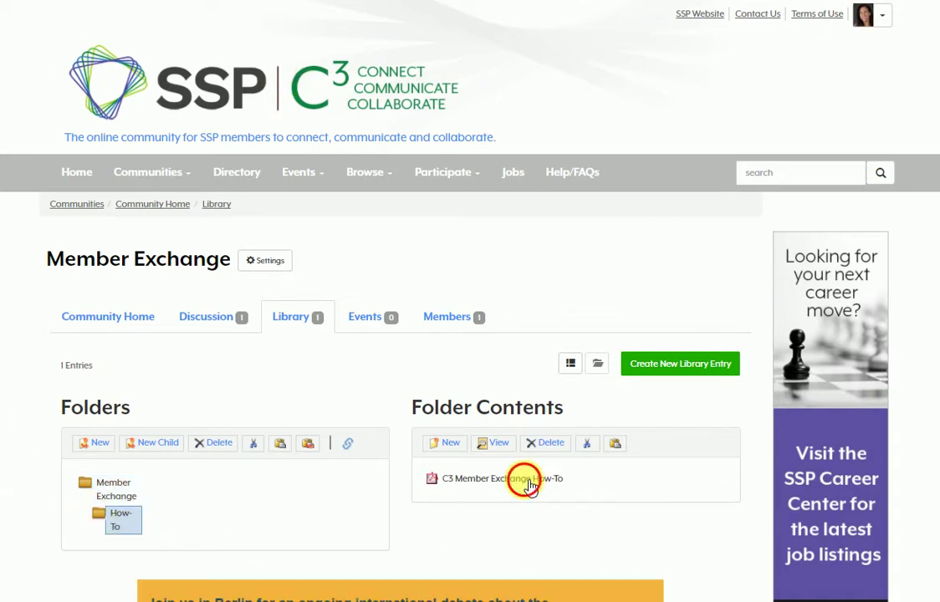
click(500, 443)
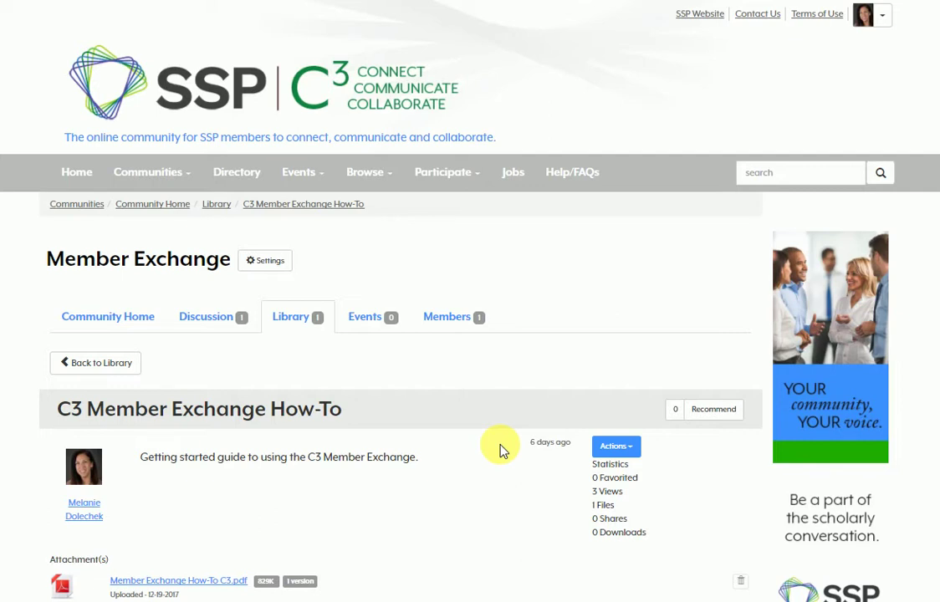
click(625, 446)
click(623, 493)
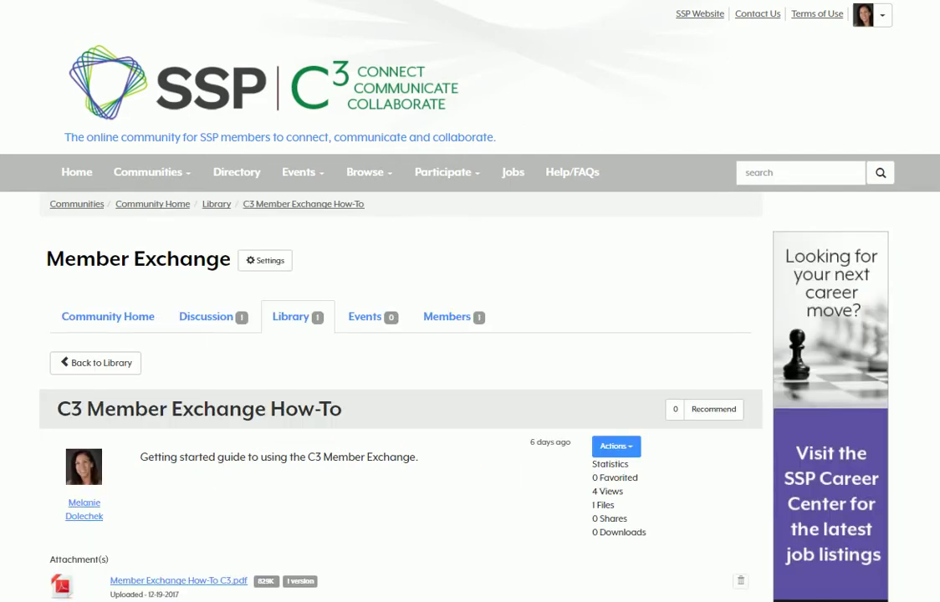
Step: Open your own profile and follow its contact details editing link to view the user profile page on the SSP website
click(874, 14)
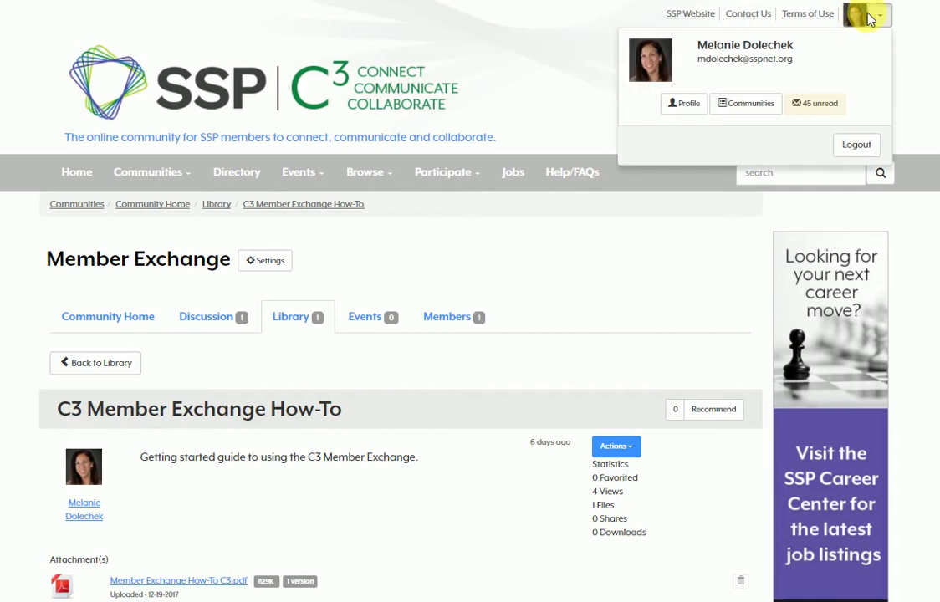
click(687, 106)
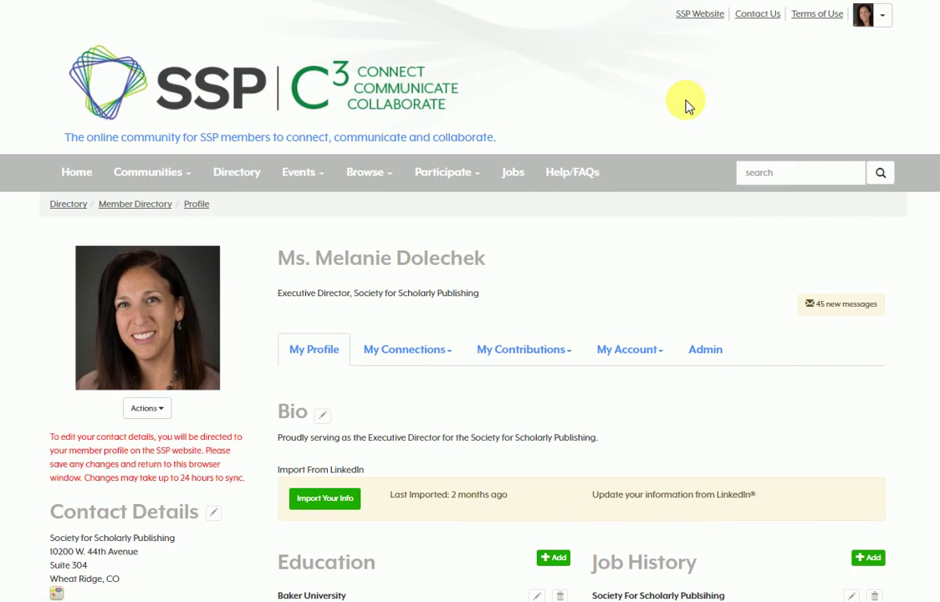
scroll(367, 252, down, 3)
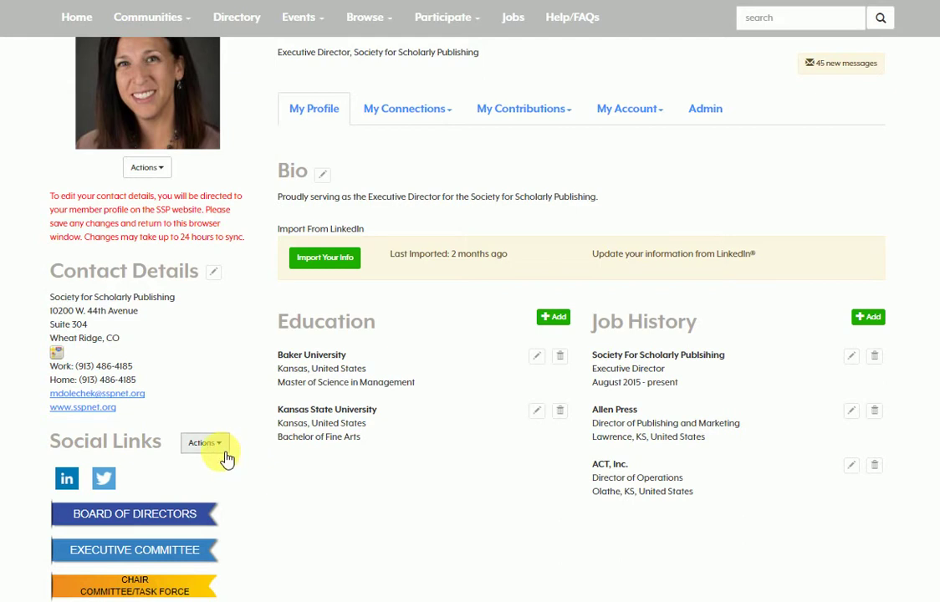
click(215, 278)
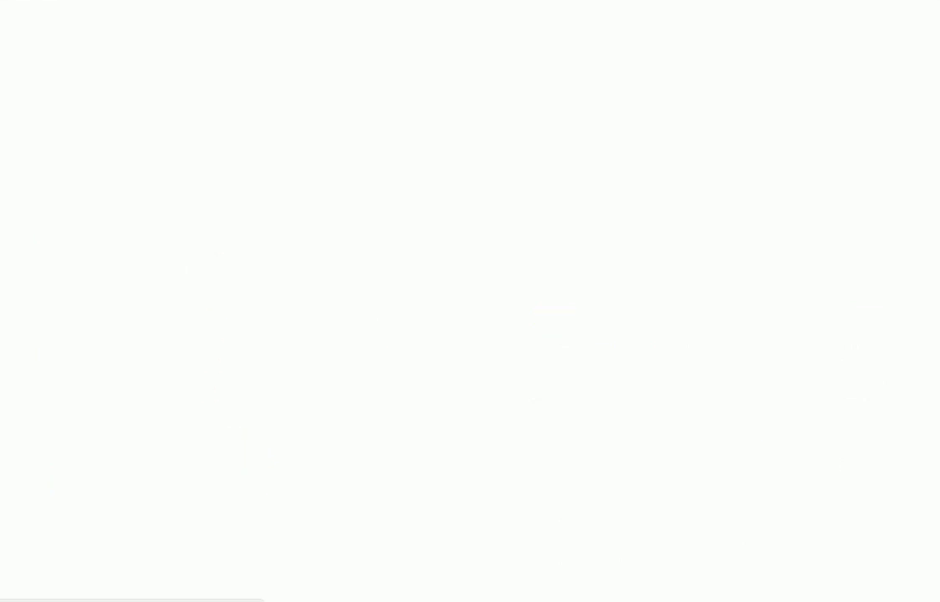
scroll(262, 494, down, 3)
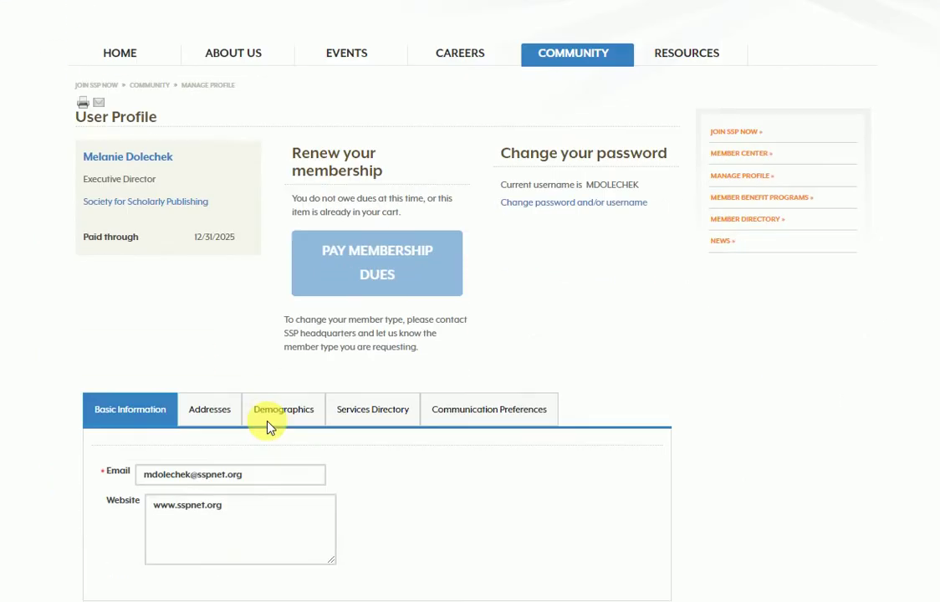
click(277, 372)
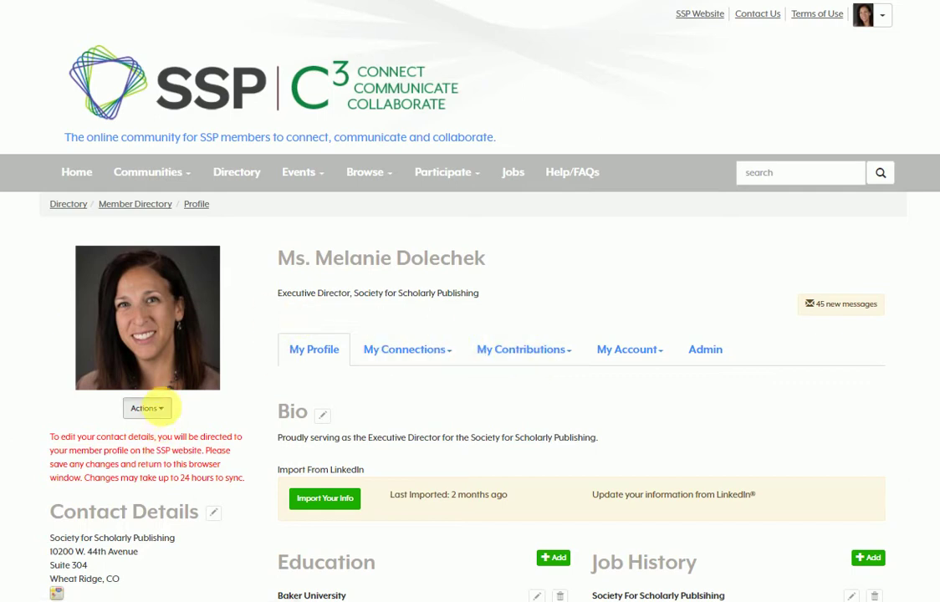
Step: Look at the options for the profile picture, and open the bio for editing and save it
click(156, 408)
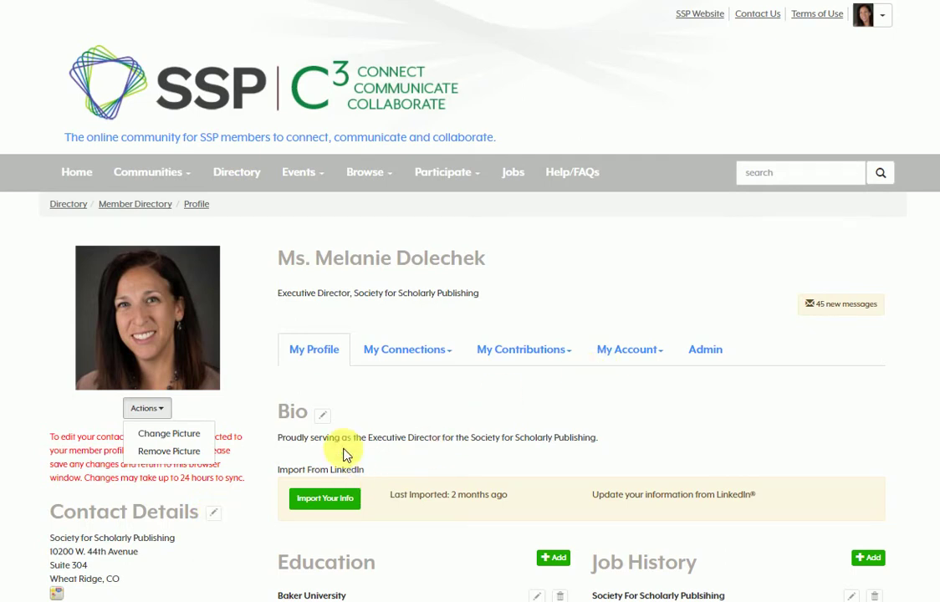
click(323, 416)
click(325, 420)
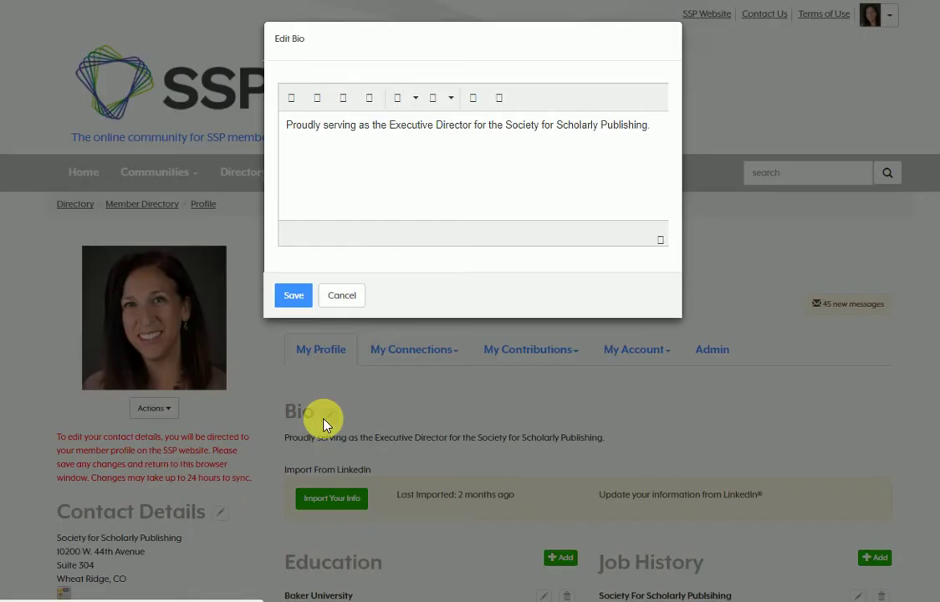
click(301, 299)
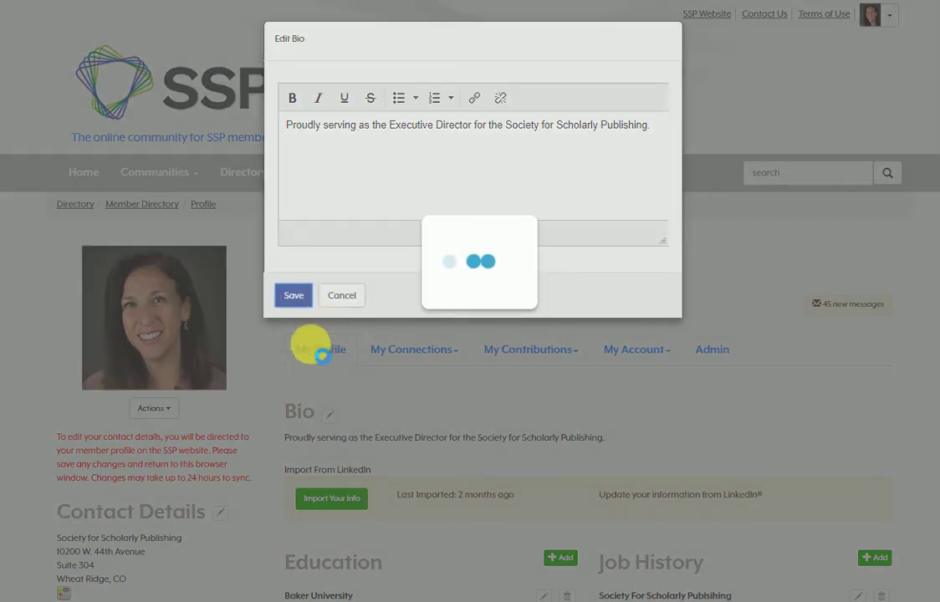
Step: View the options for linking social network accounts under Social Links on the profile
scroll(180, 430, down, 3)
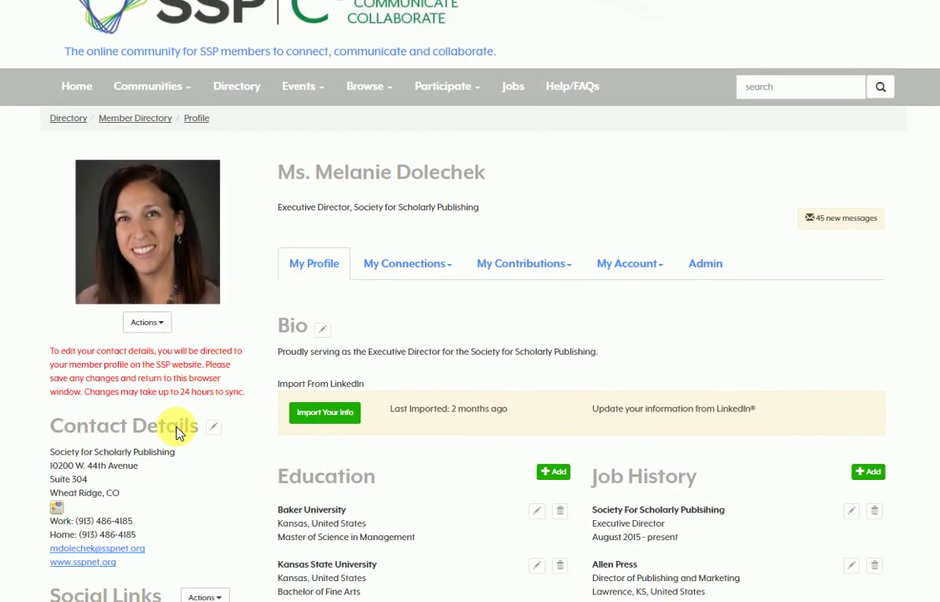
click(209, 445)
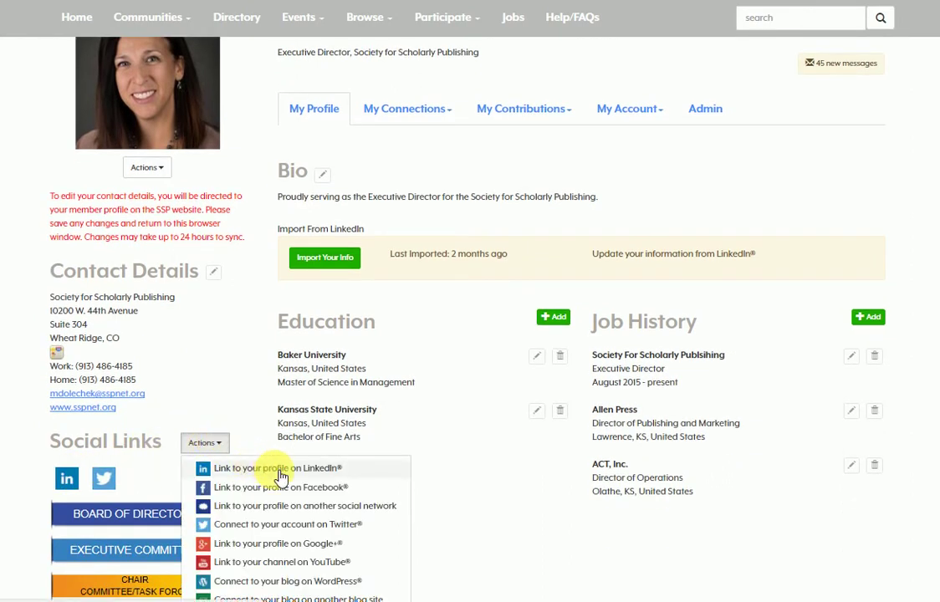
key(Escape)
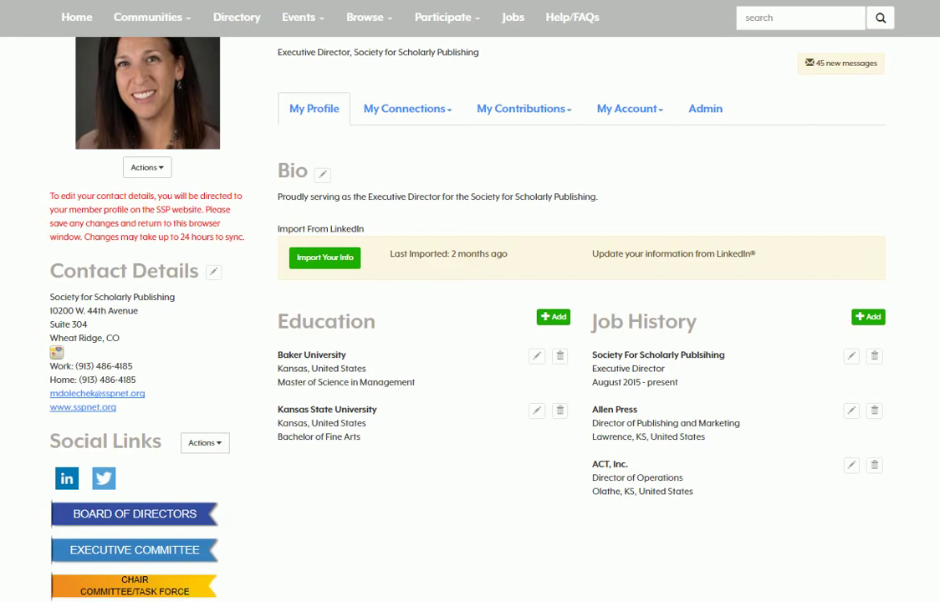
scroll(470, 335, up, 3)
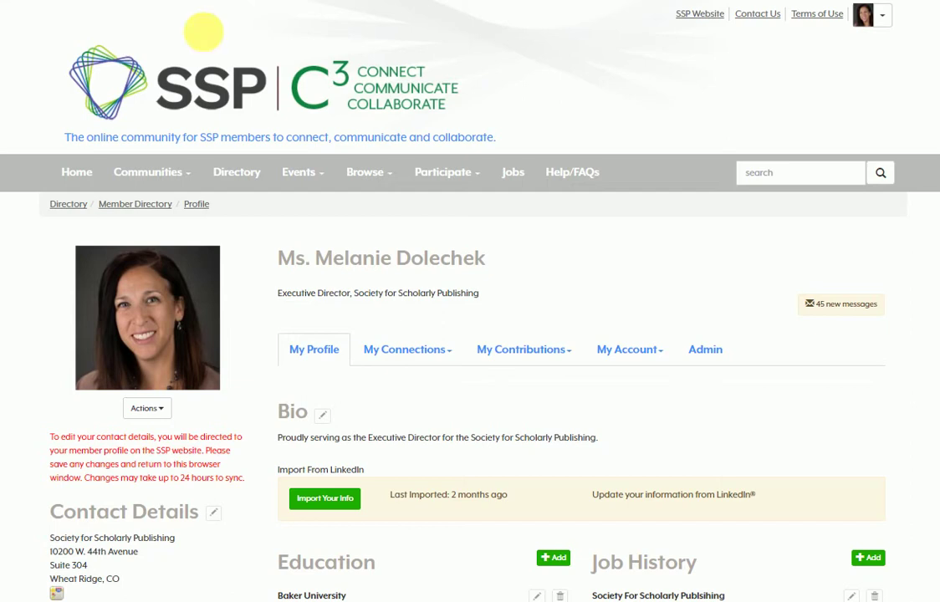
Step: Open the account's privacy settings and view the visibility choices for the Picture field
click(637, 355)
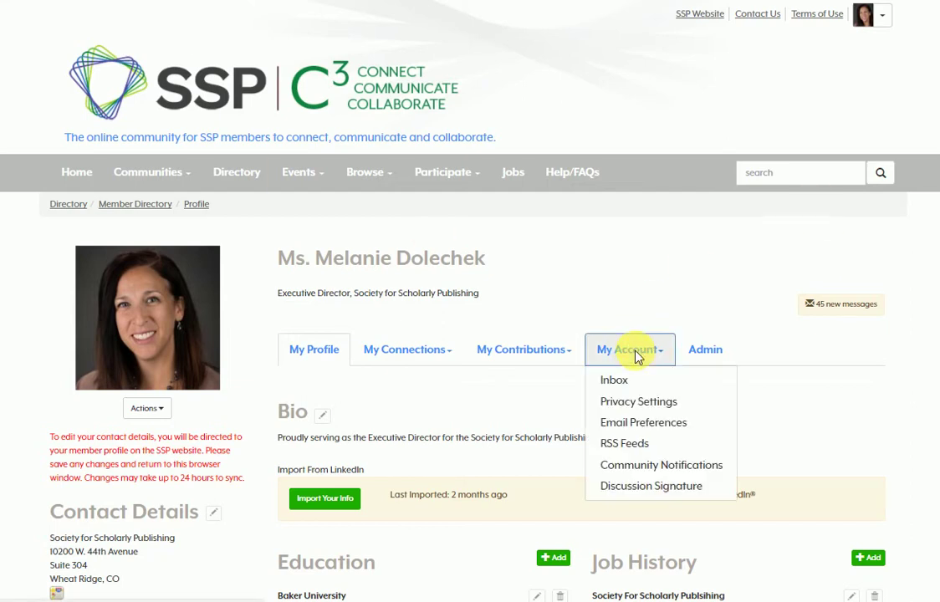
click(634, 405)
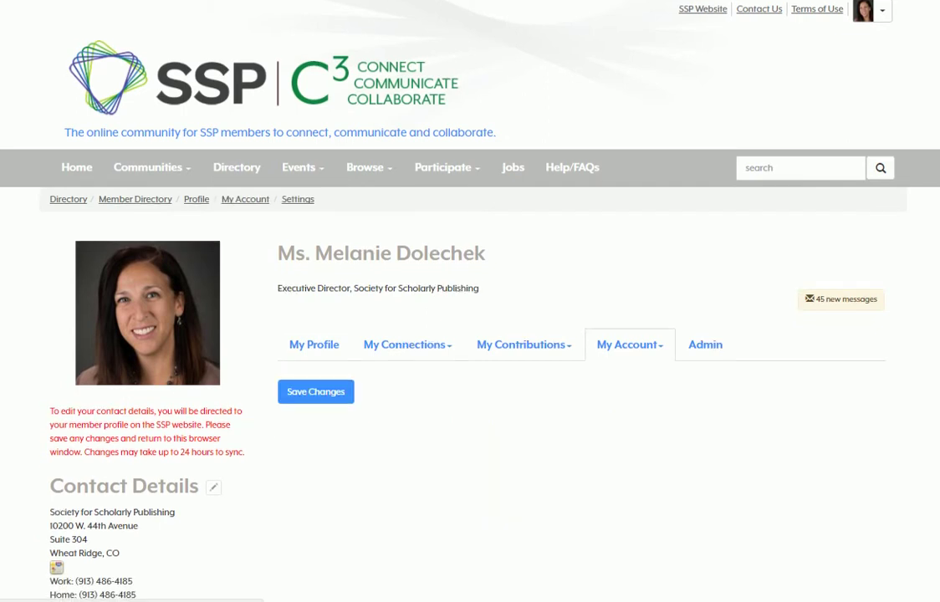
scroll(470, 334, down, 3)
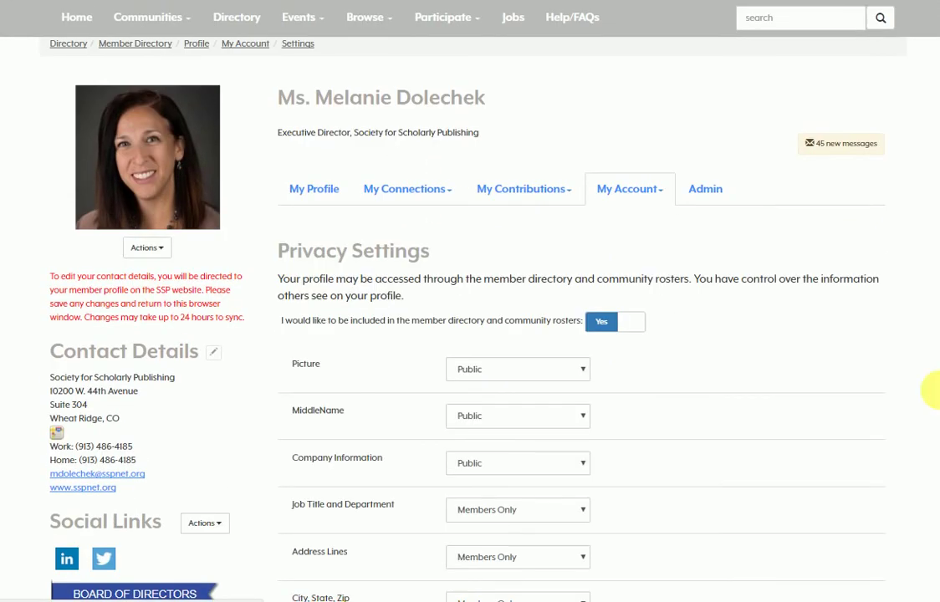
click(532, 378)
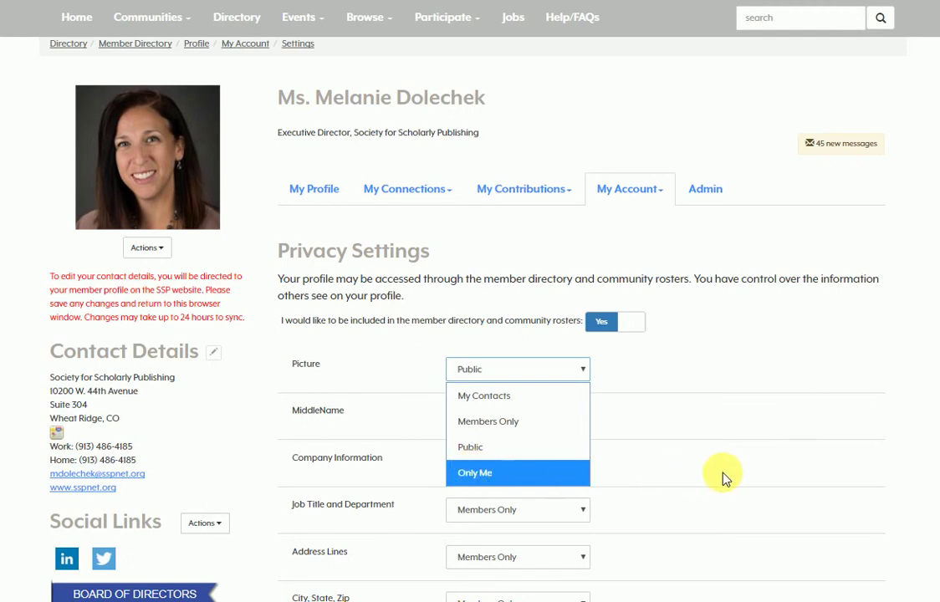
click(763, 387)
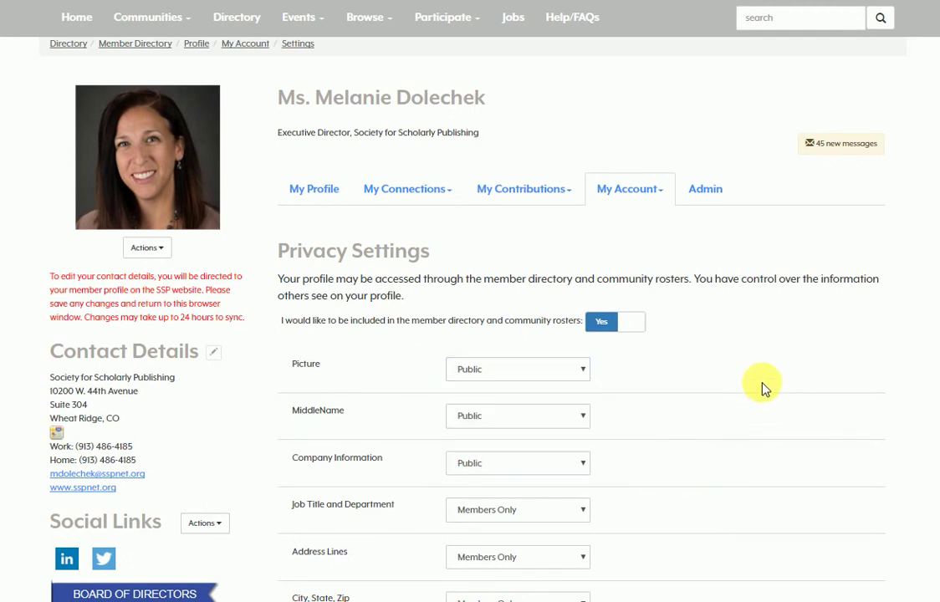
Step: Open the account's email preferences and review the system, community, social and promotional email settings
click(649, 201)
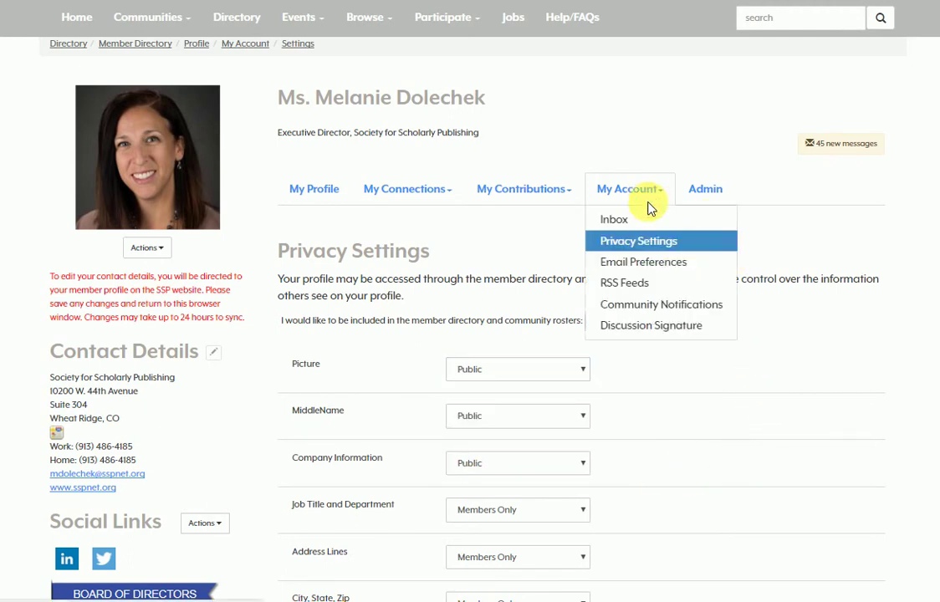
click(650, 263)
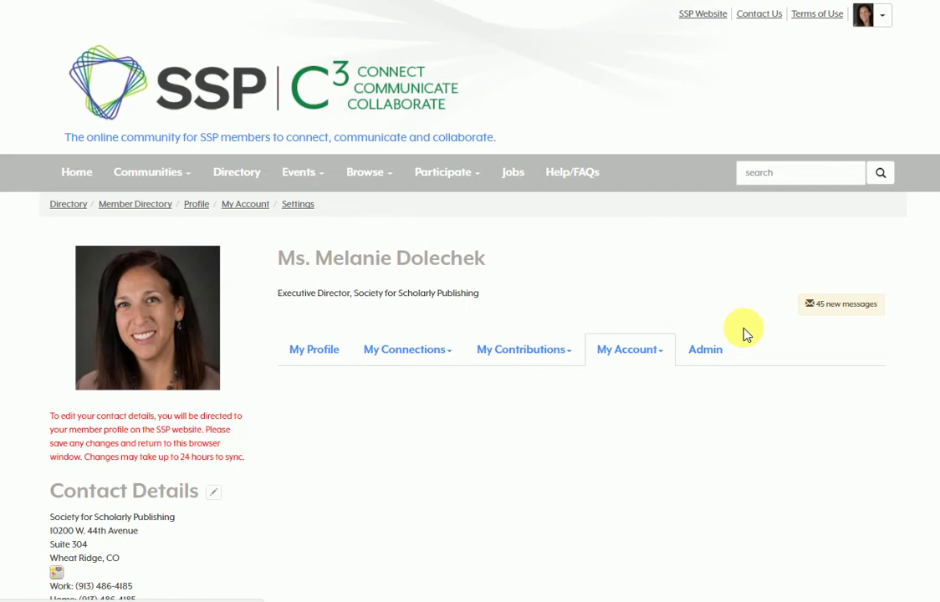
scroll(746, 332, down, 6)
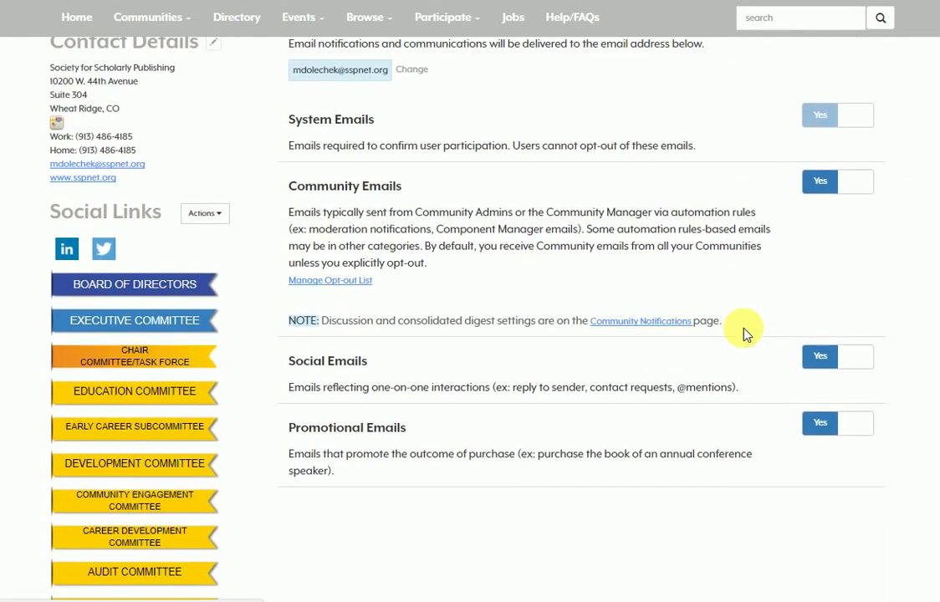
scroll(747, 332, up, 6)
Step: Open the account's discussion signature page and place the cursor in the default signature text
click(627, 191)
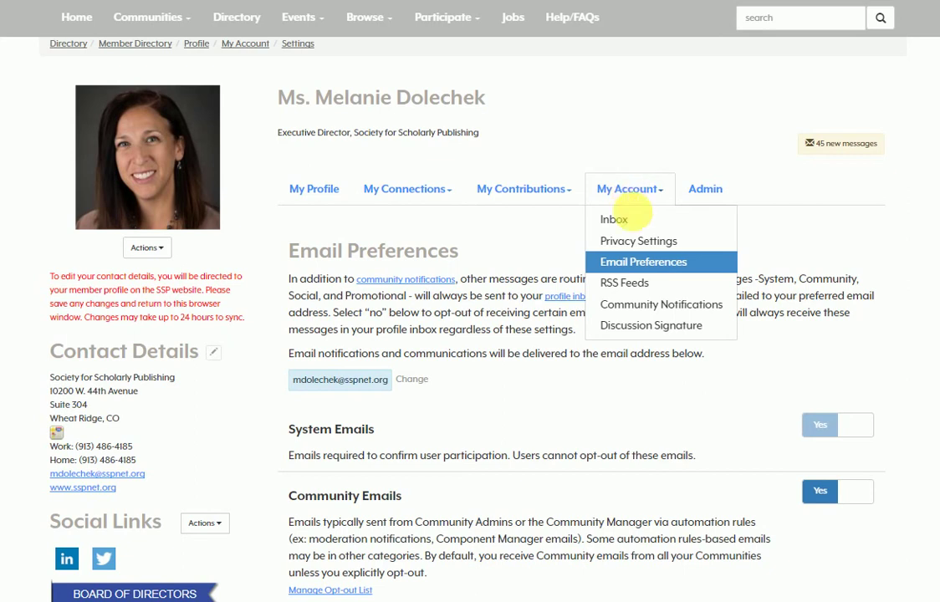
click(656, 326)
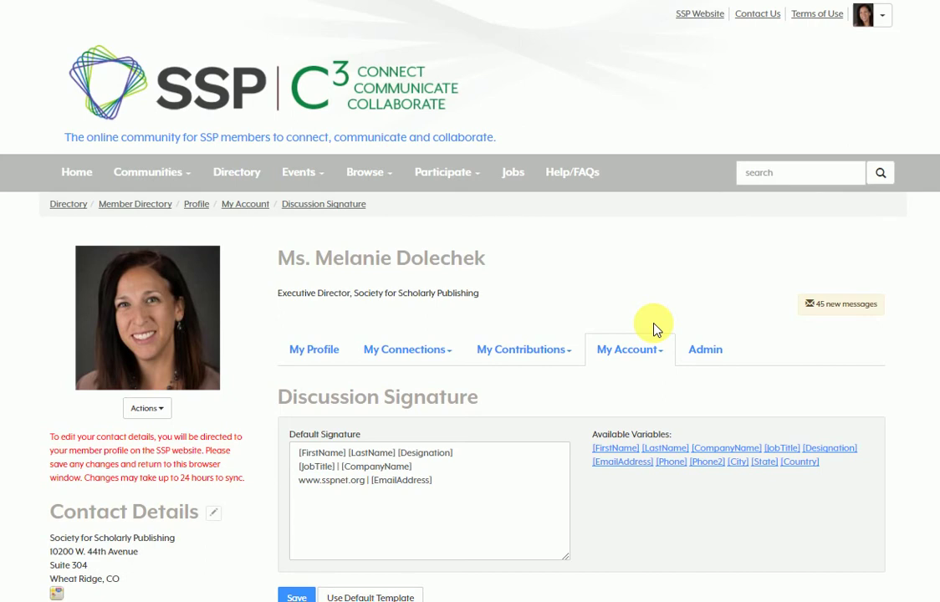
scroll(609, 324, down, 2)
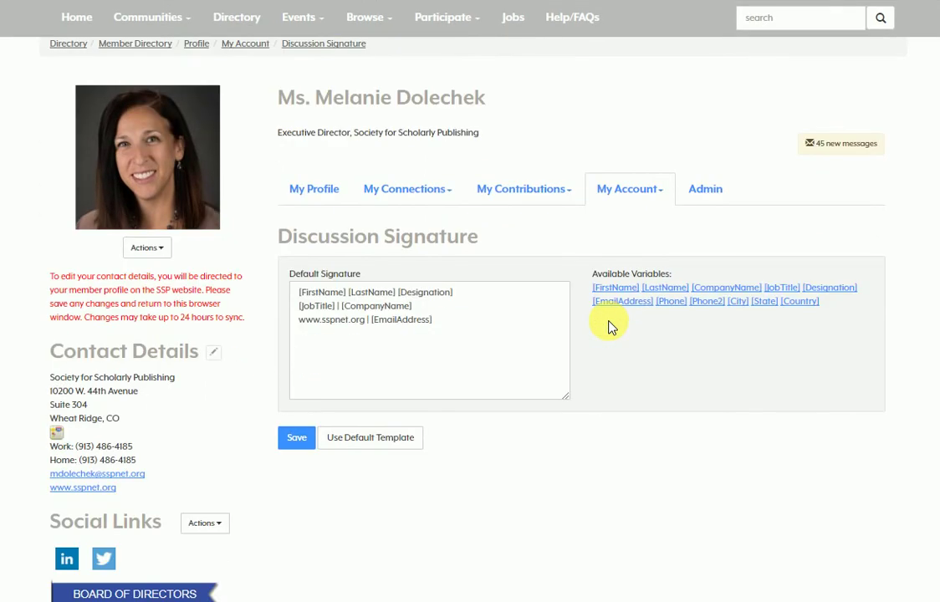
click(378, 357)
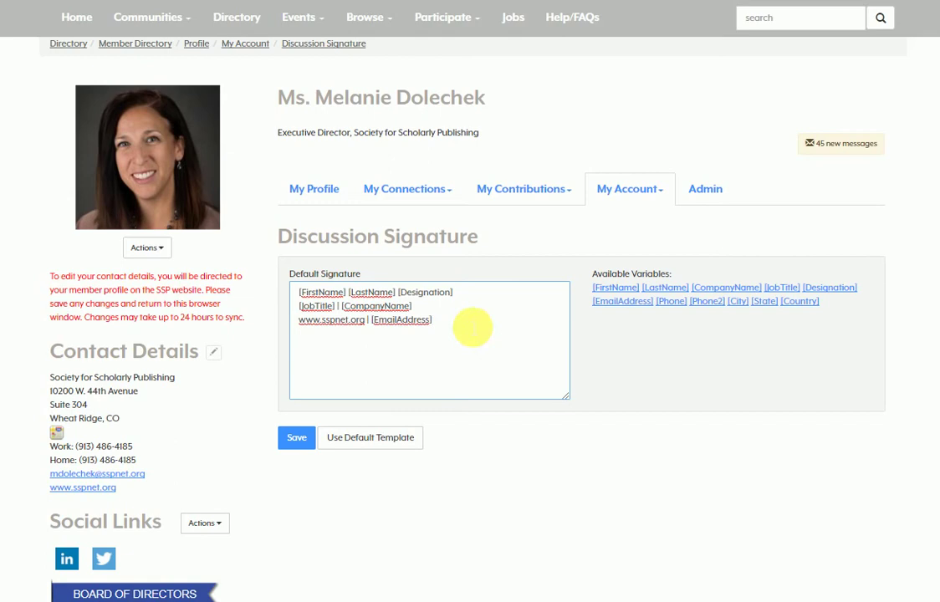
Step: Add the line "more info here" below the website and email line of the default signature
key(Return)
text(more info here)
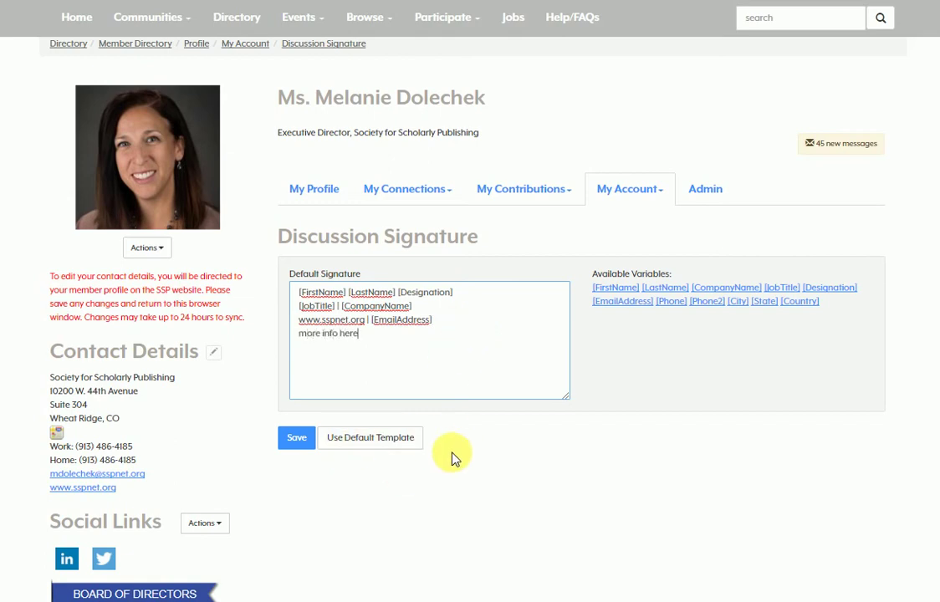
Step: Remove the line "more info here" from the default signature and save the signature
drag(399, 346, 284, 348)
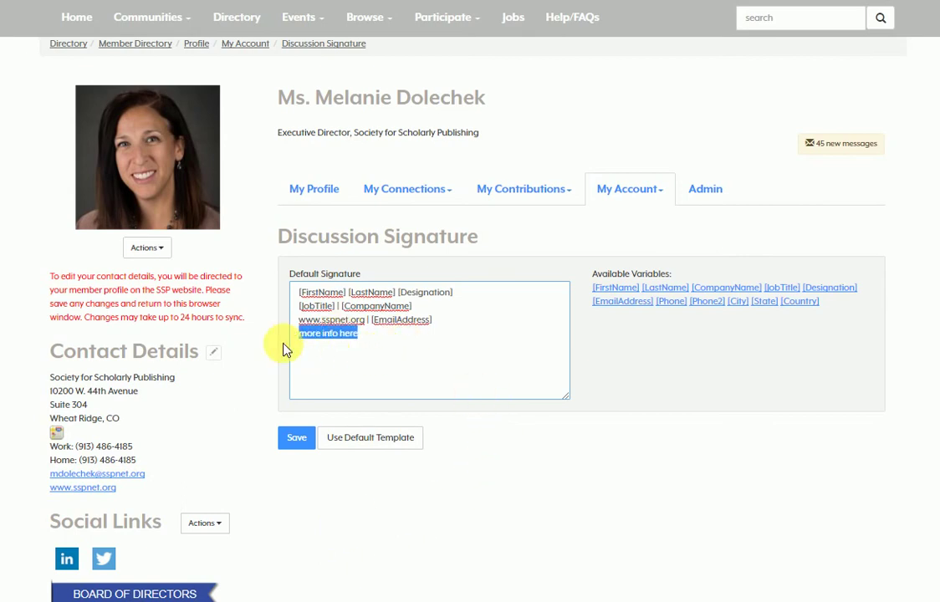
key(BackSpace)
click(304, 438)
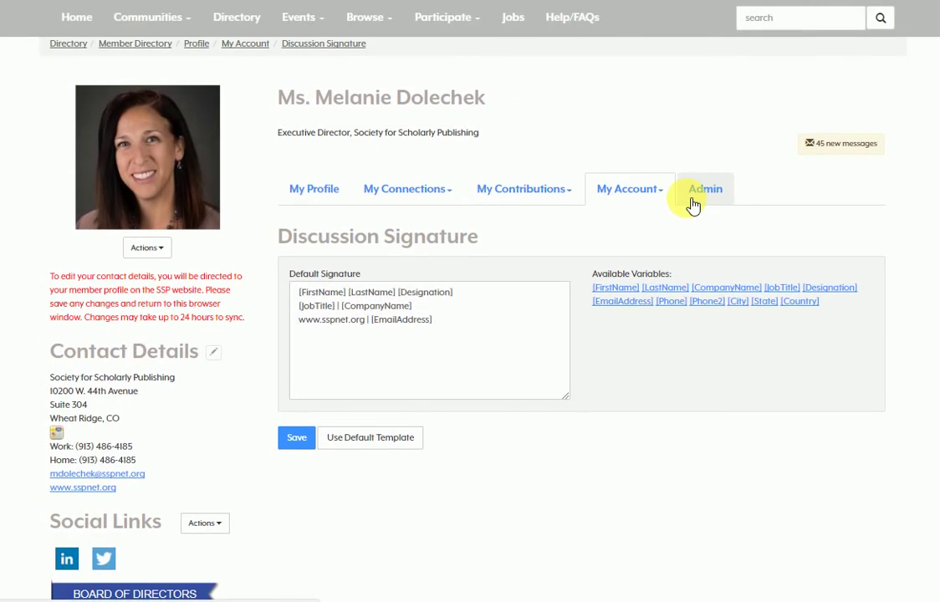
Step: Open the account's community notifications and view the discussion email options for 40th Anniversary Task Force and the weekly digest's delivery day setting
click(631, 195)
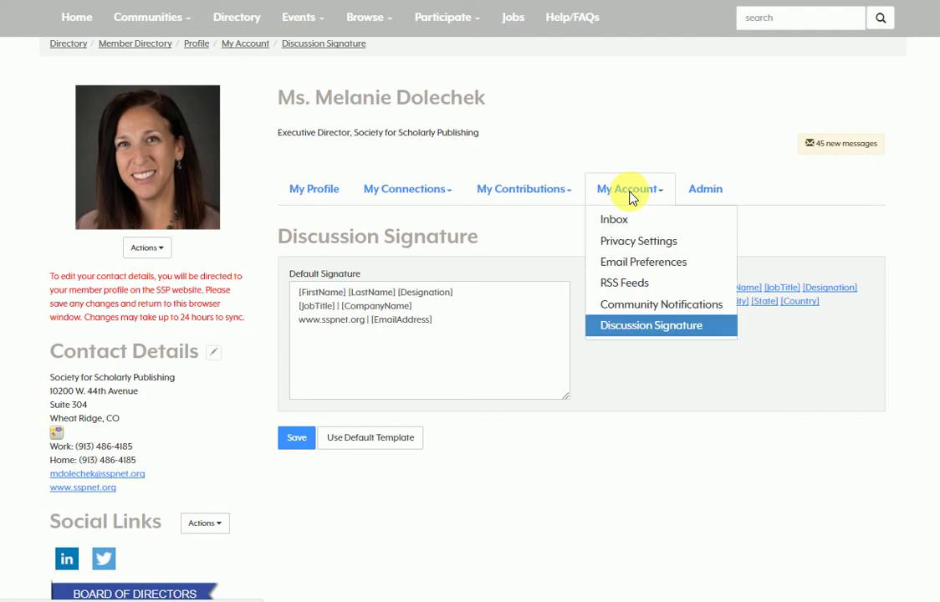
click(633, 305)
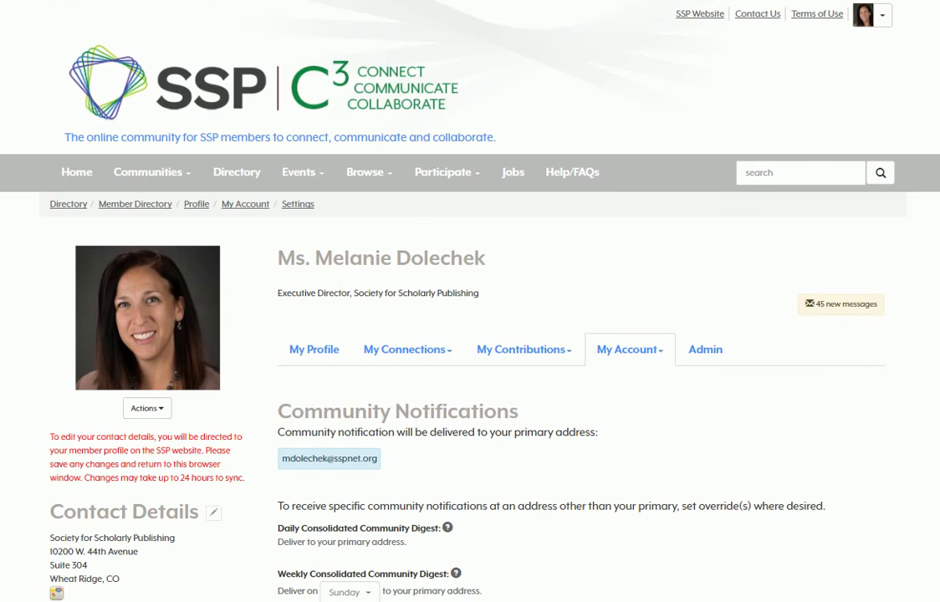
scroll(319, 268, down, 5)
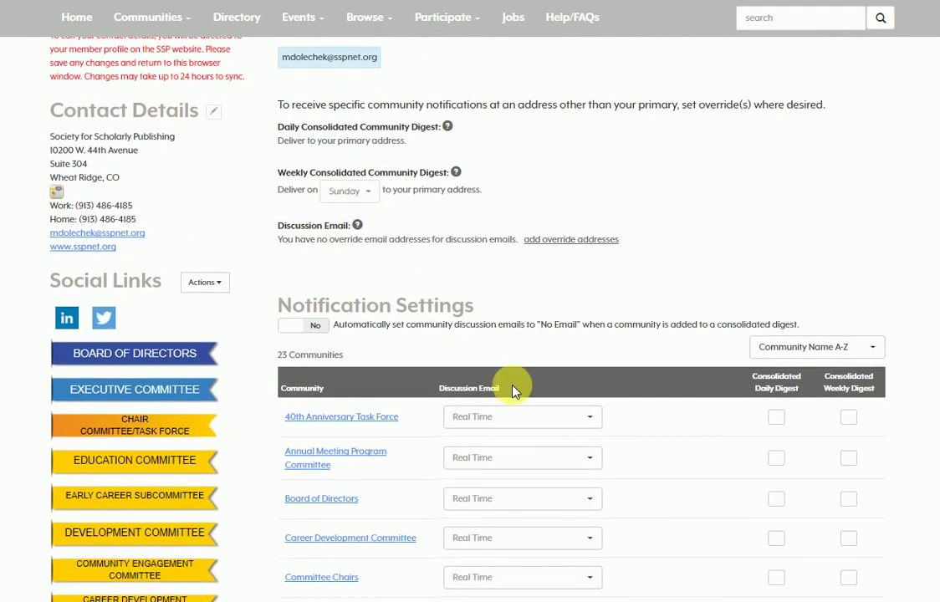
click(567, 420)
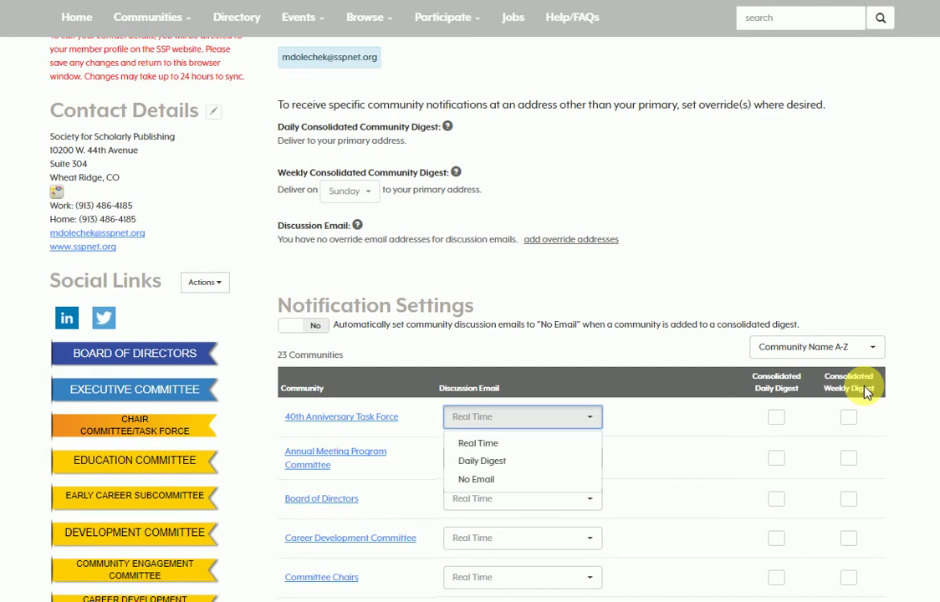
scroll(537, 329, up, 2)
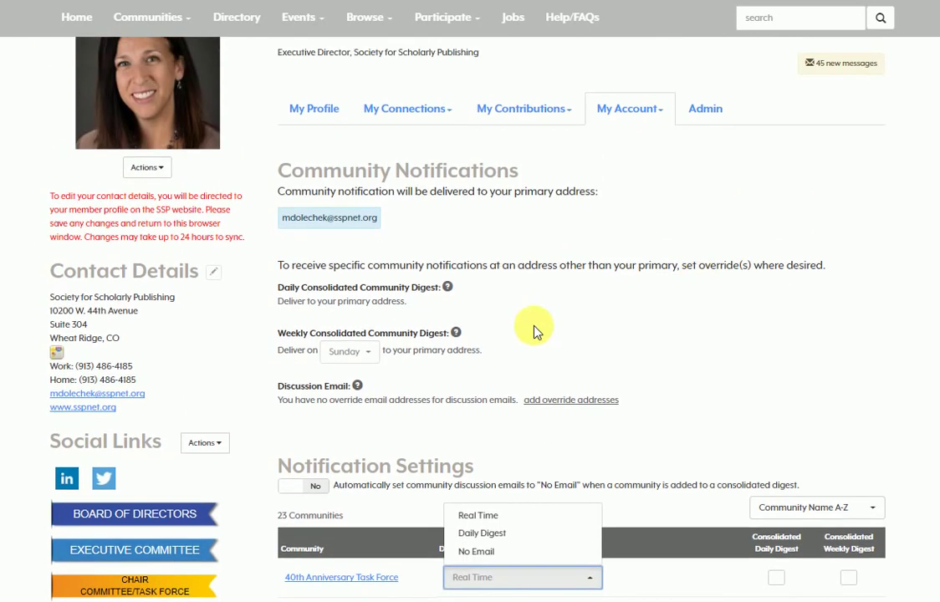
click(372, 362)
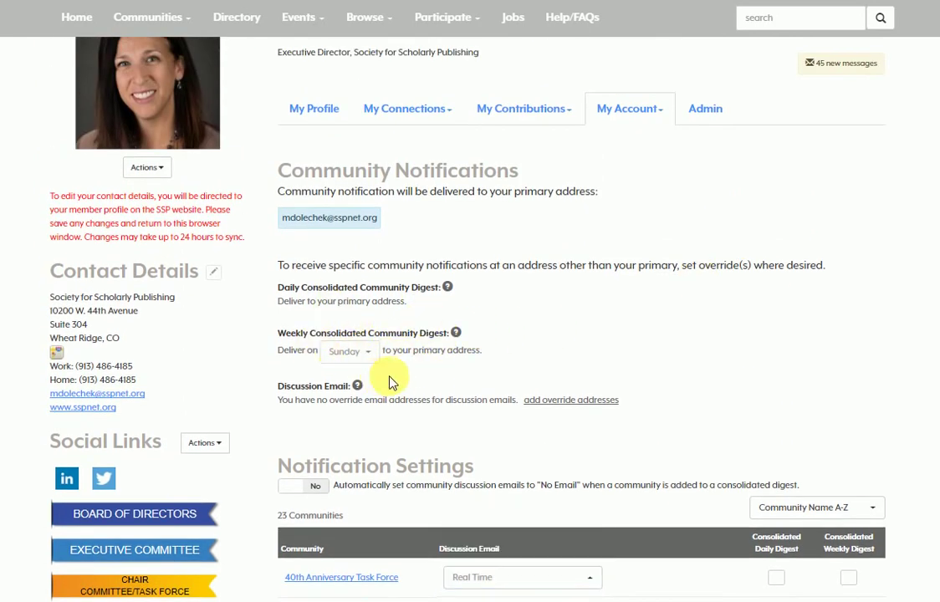
Step: Review the discussions eligible through RSS in the account's RSS feed settings and return to the community's home page
scroll(594, 366, up, 3)
click(603, 350)
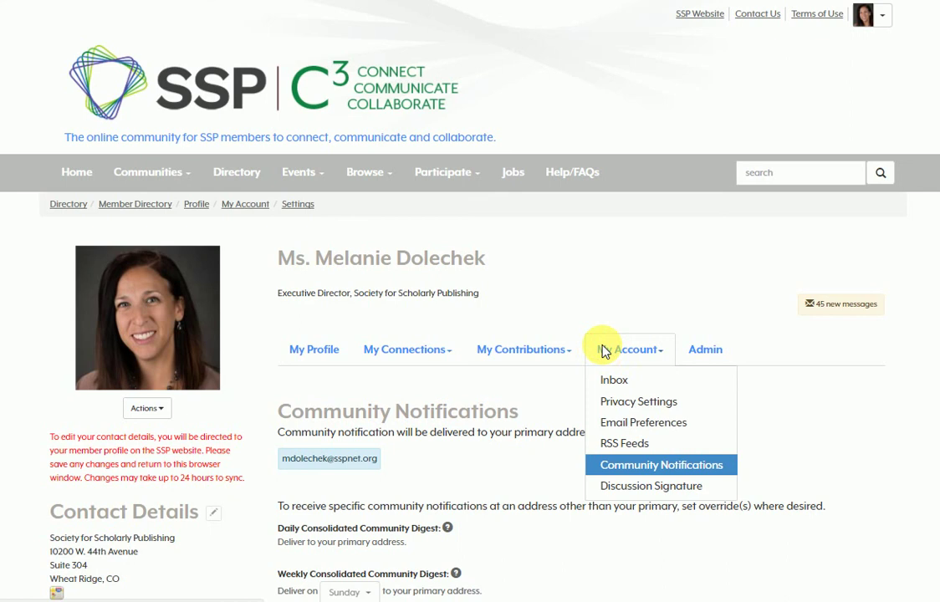
click(623, 451)
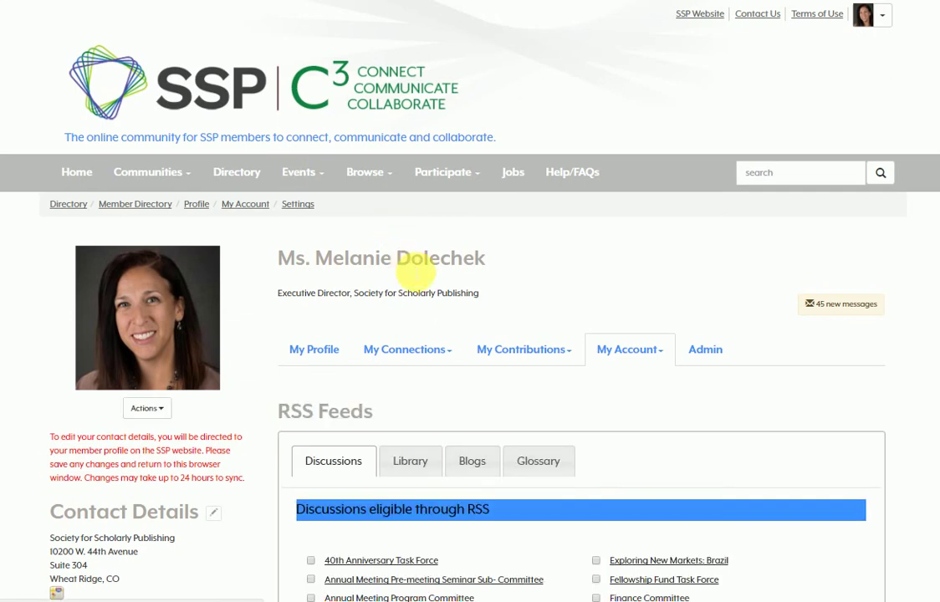
scroll(464, 308, down, 6)
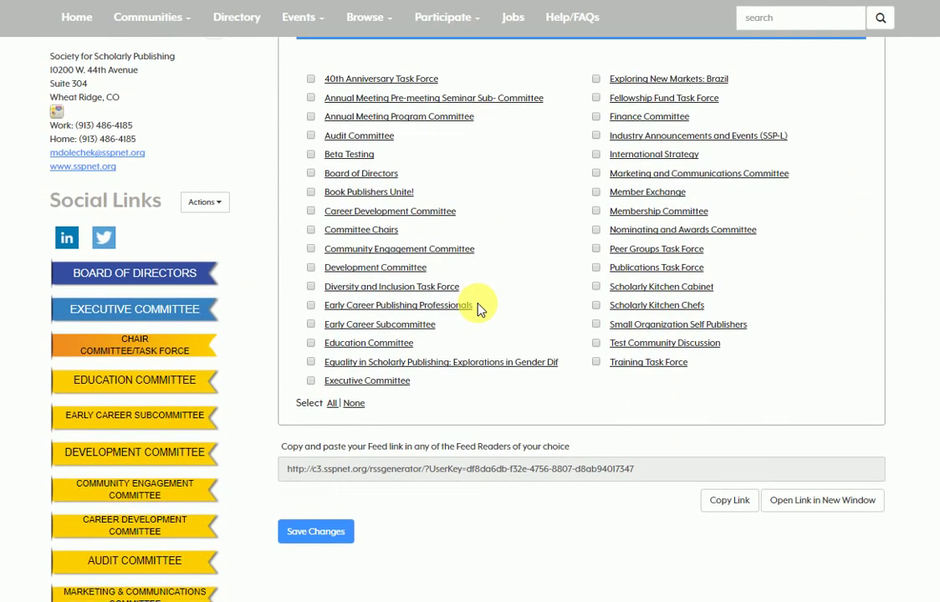
scroll(464, 307, up, 6)
click(76, 172)
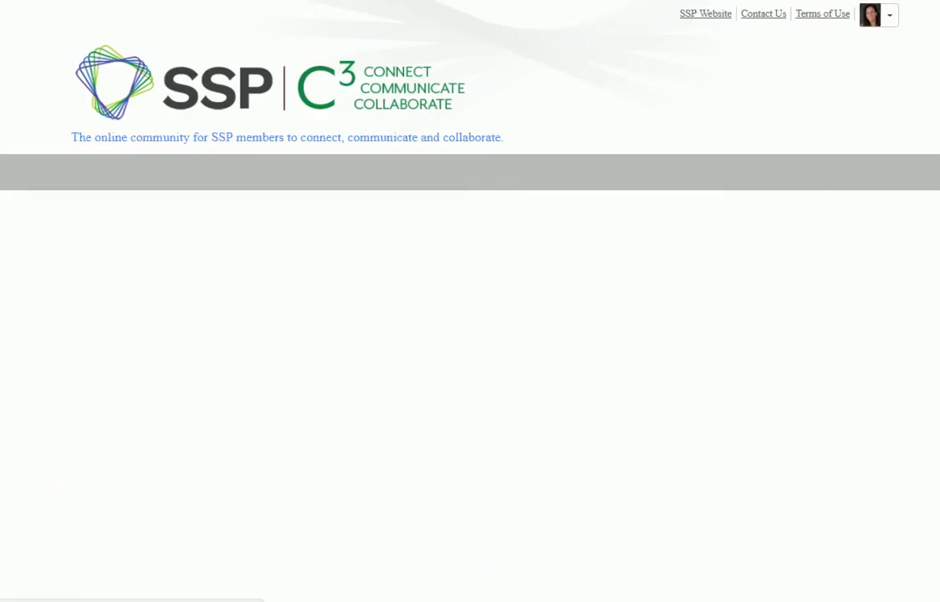